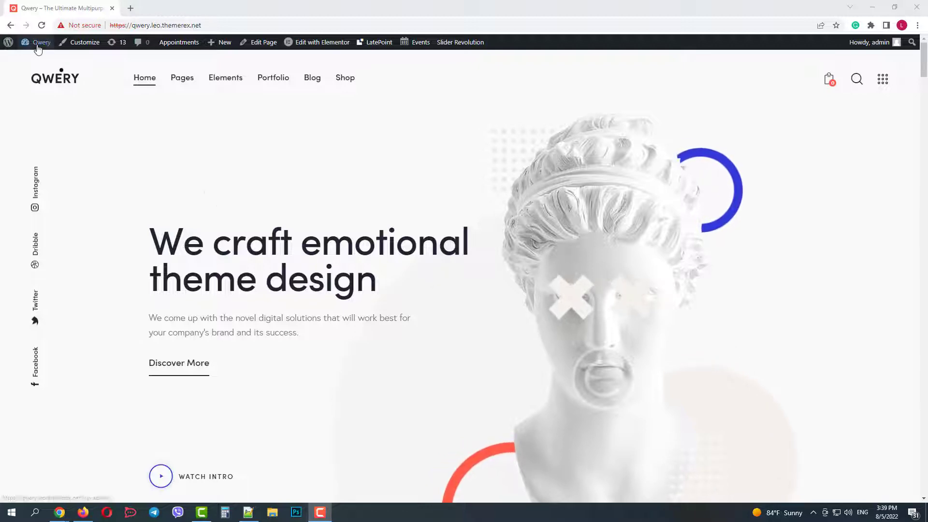
Go from the Qwery site to the admin dashboard's Add New Plugins page
left_click(42, 63)
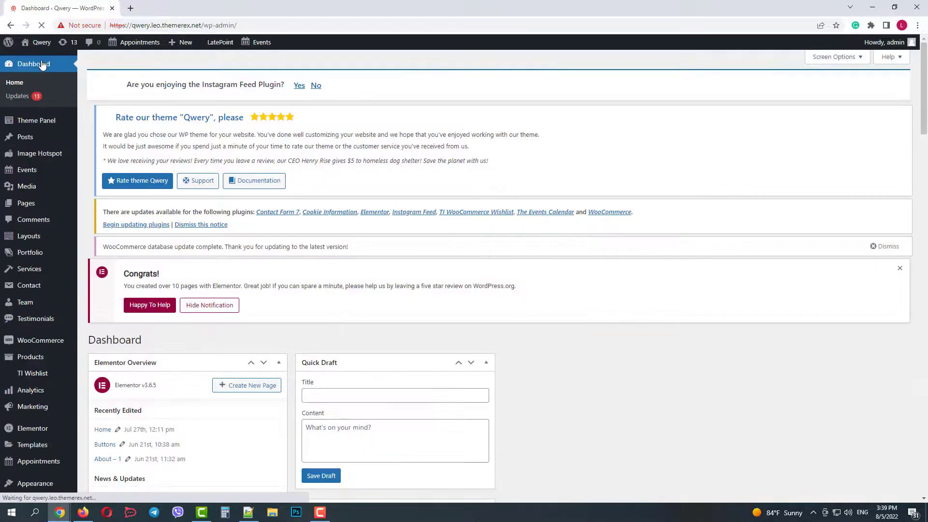
scroll(26, 271, "down", 3)
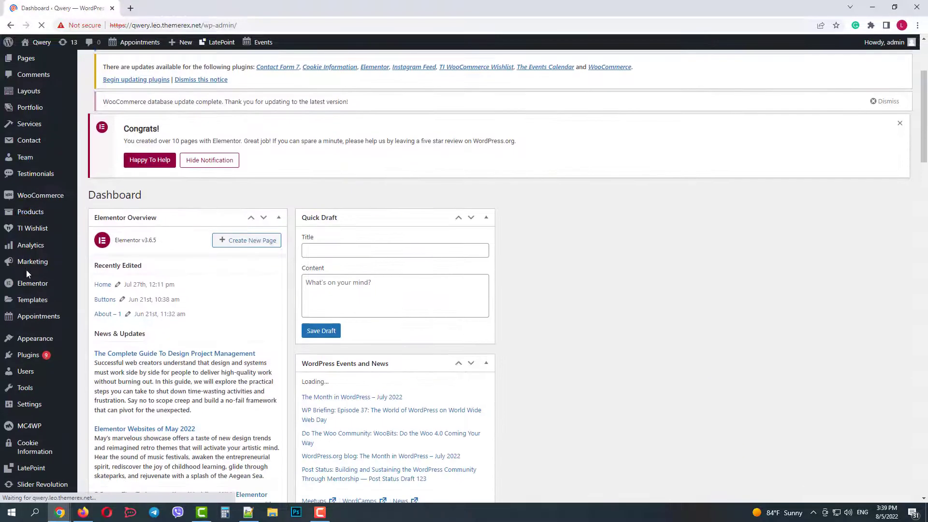
left_click(32, 360)
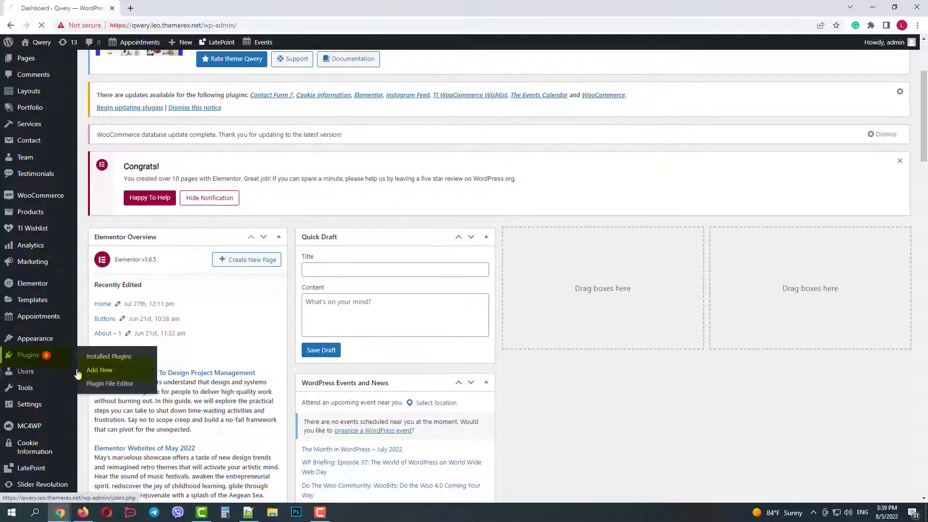
left_click(102, 371)
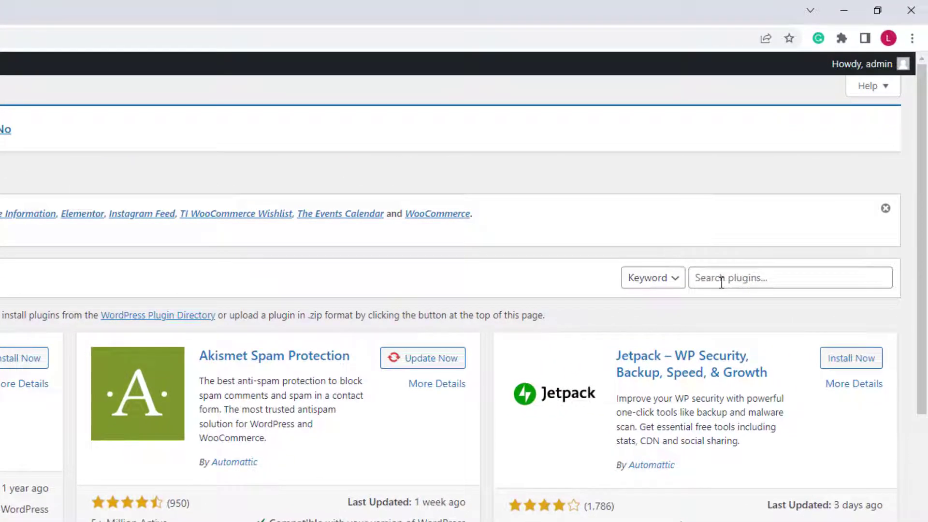
Search 'google reviews', then install and activate Plugin for Google Reviews
left_click(722, 282)
type("goog")
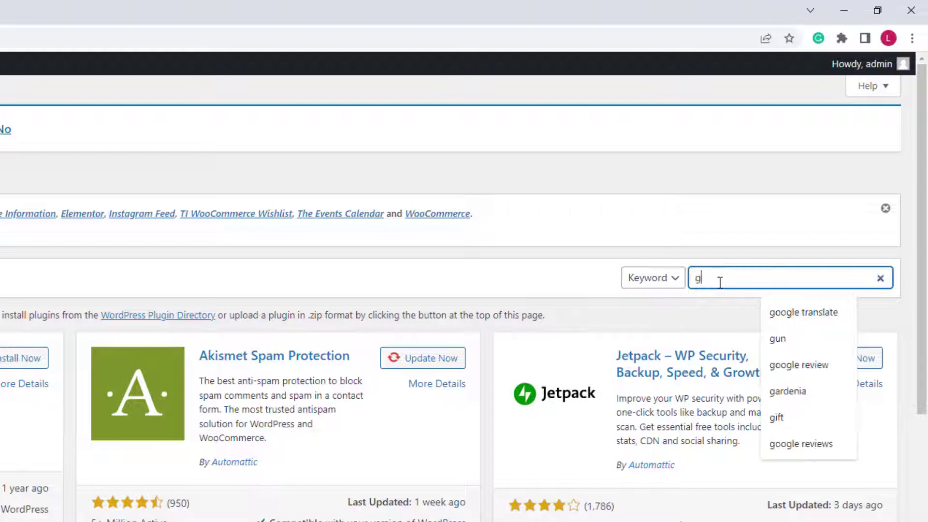
type("le reviews")
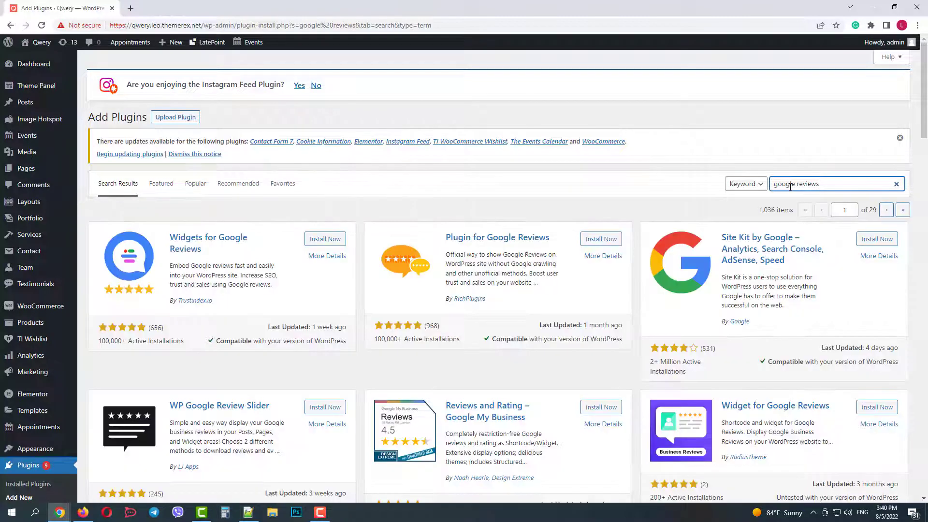
left_click(603, 241)
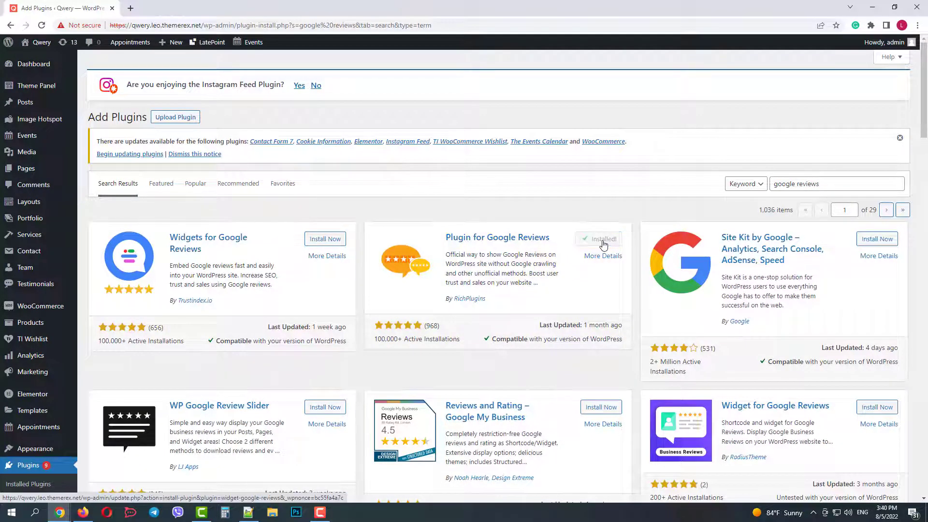
left_click(604, 241)
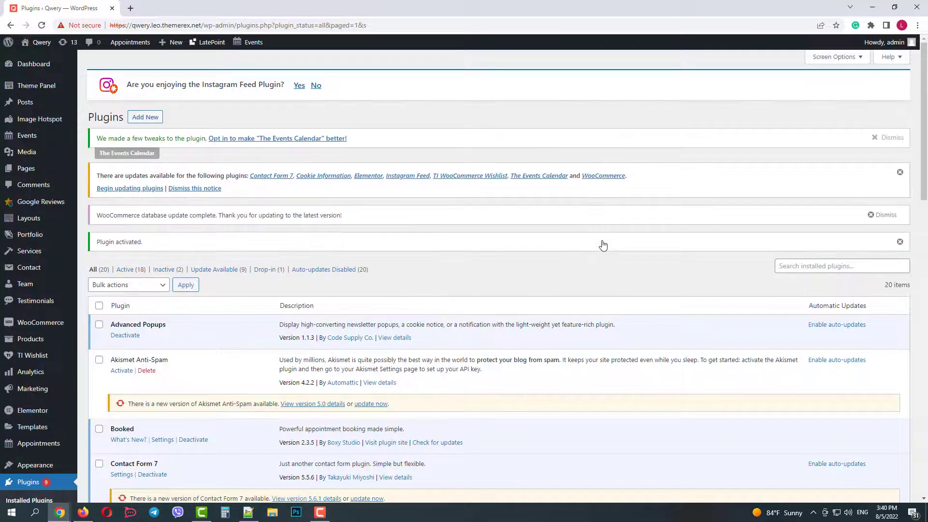
Browse the Google Reviews Widgets list, General, Google and Advance settings tabs, and Support page, ending on Widgets
mouse_move(47, 207)
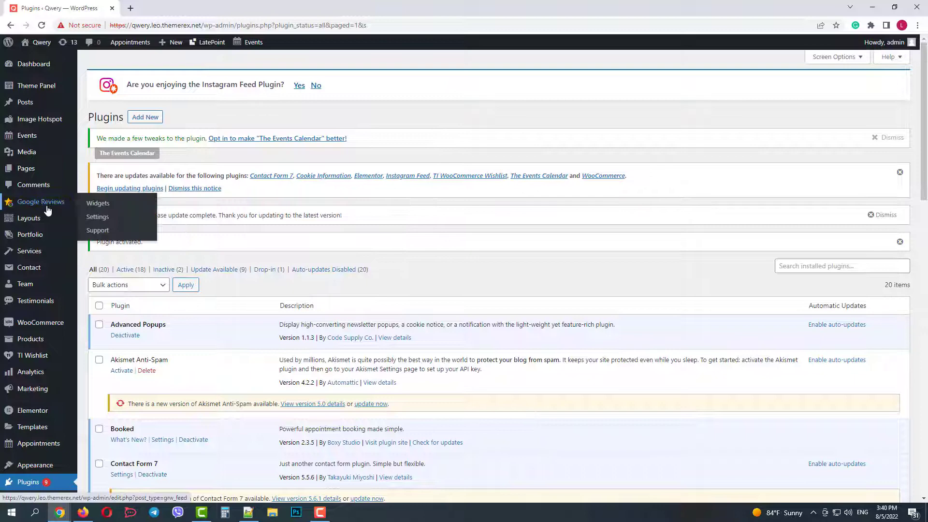
left_click(97, 204)
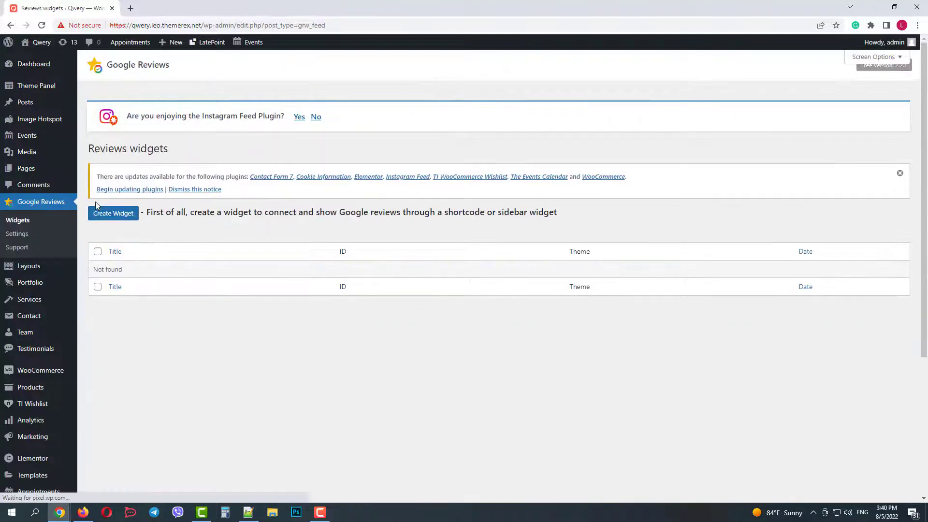
left_click(24, 237)
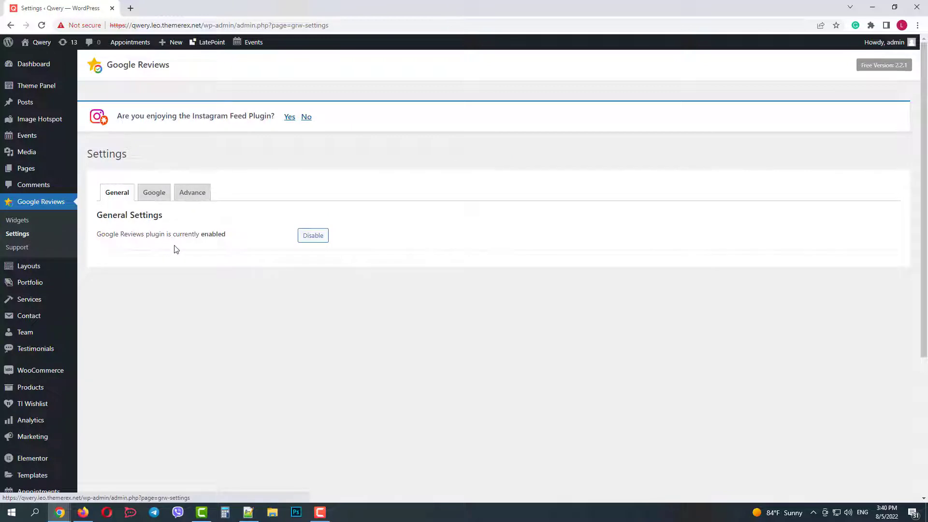
left_click(151, 196)
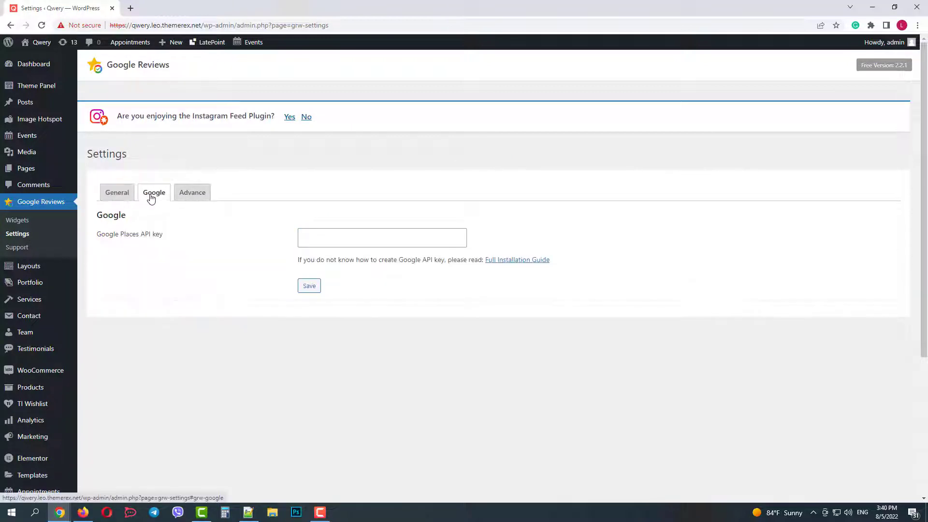
left_click(196, 199)
scroll(201, 249, "down", 2)
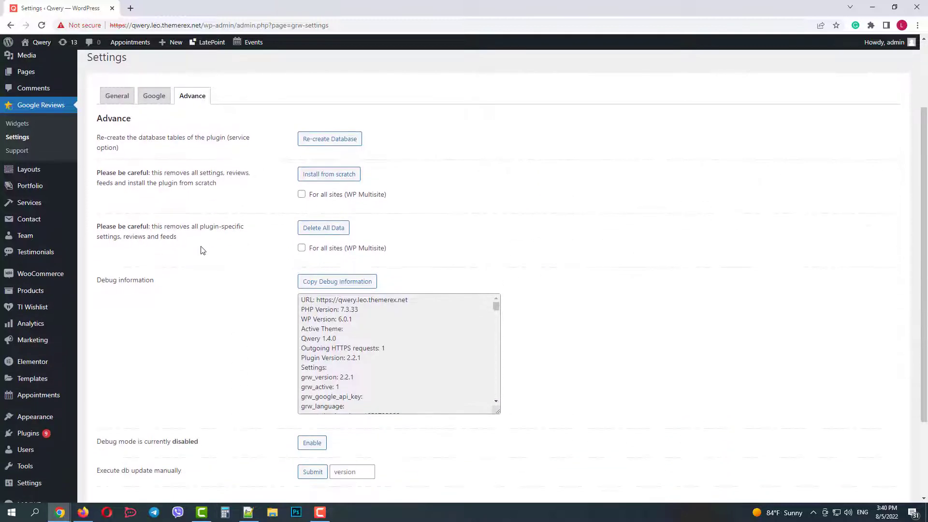
scroll(104, 205, "up", 2)
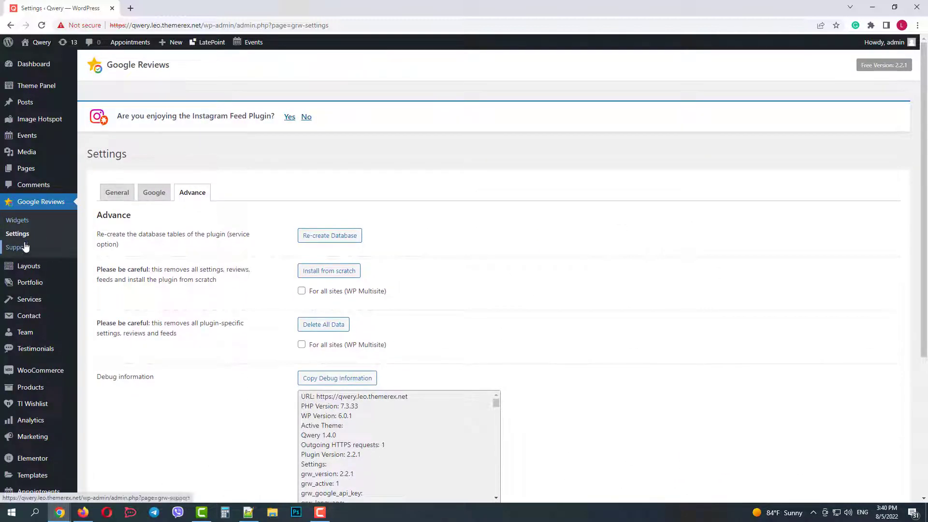
left_click(25, 250)
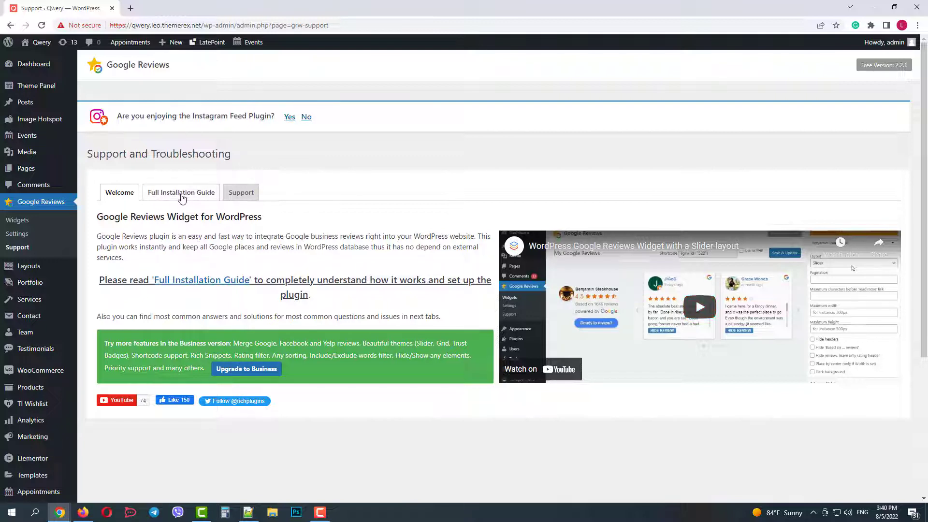
left_click(20, 222)
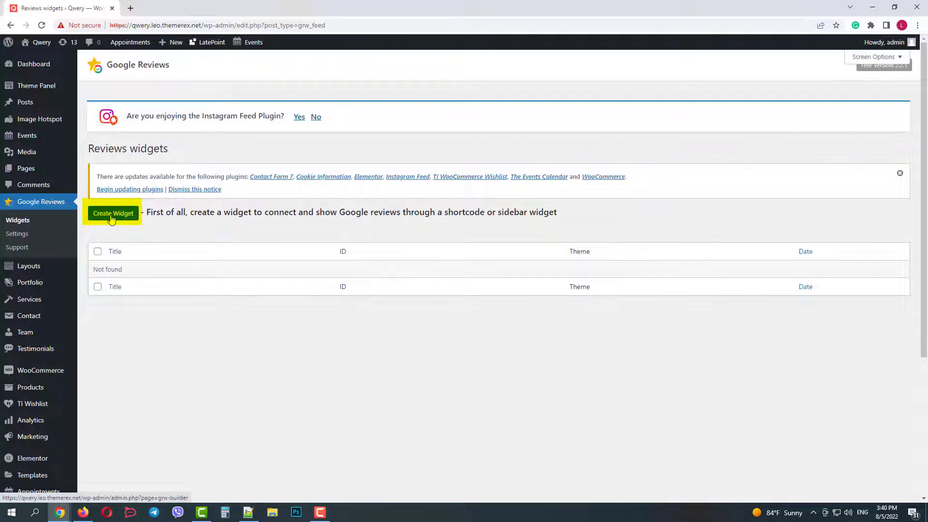
Create and save a widget named 'Restaurant Widget', then show its Google Place ID field
left_click(112, 215)
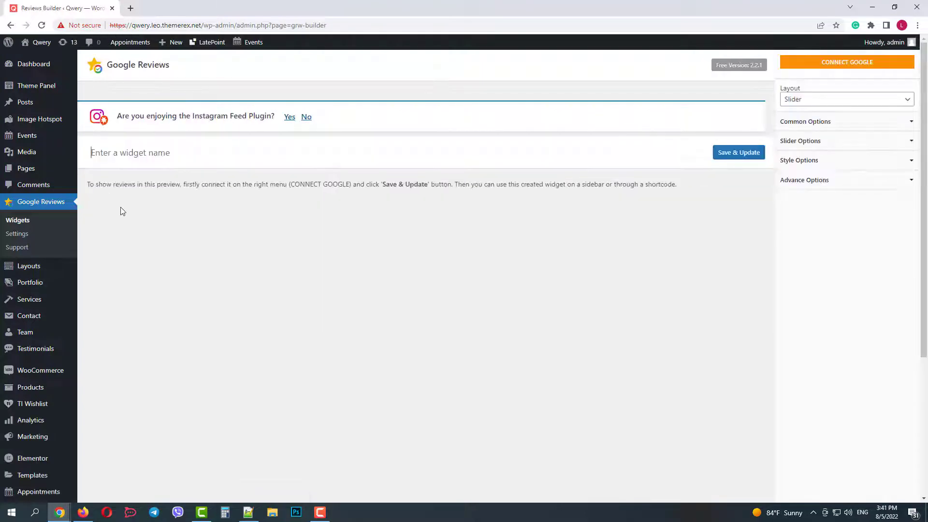
type("Restaurant")
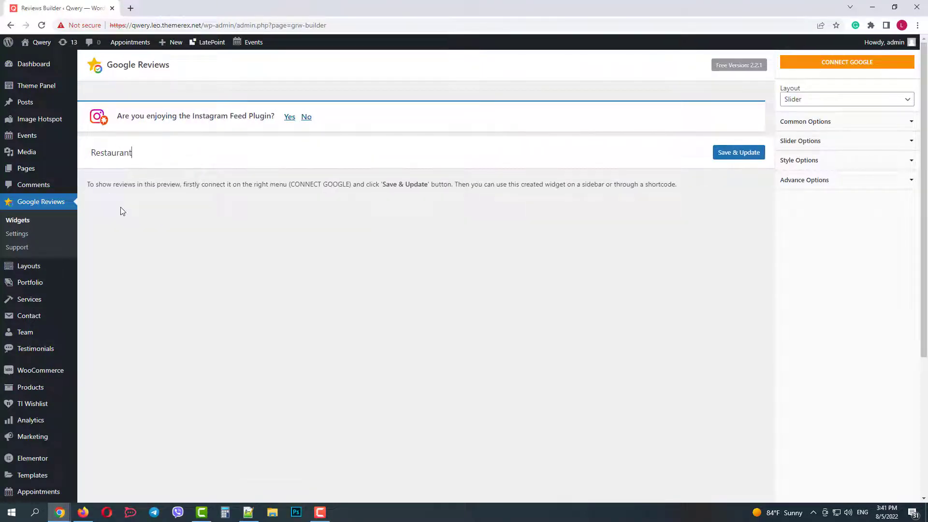
type(" Widget")
left_click(727, 153)
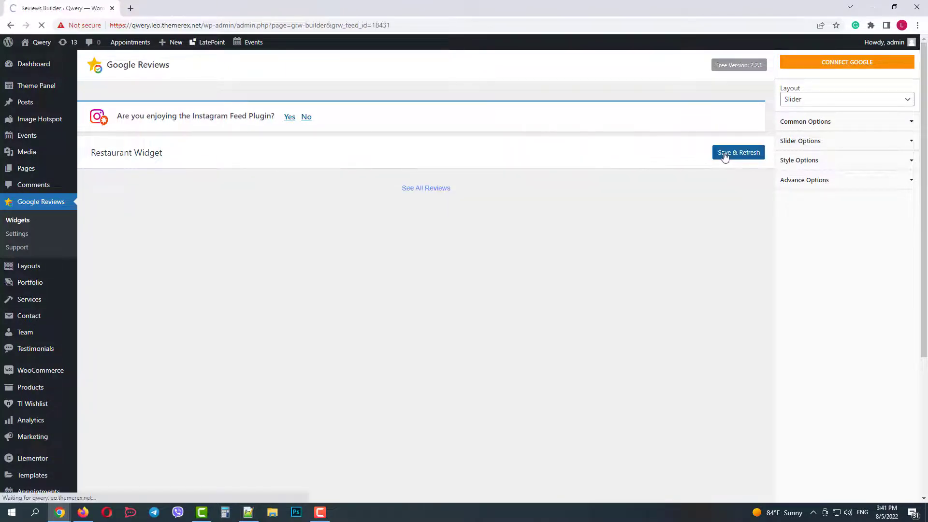
left_click(813, 67)
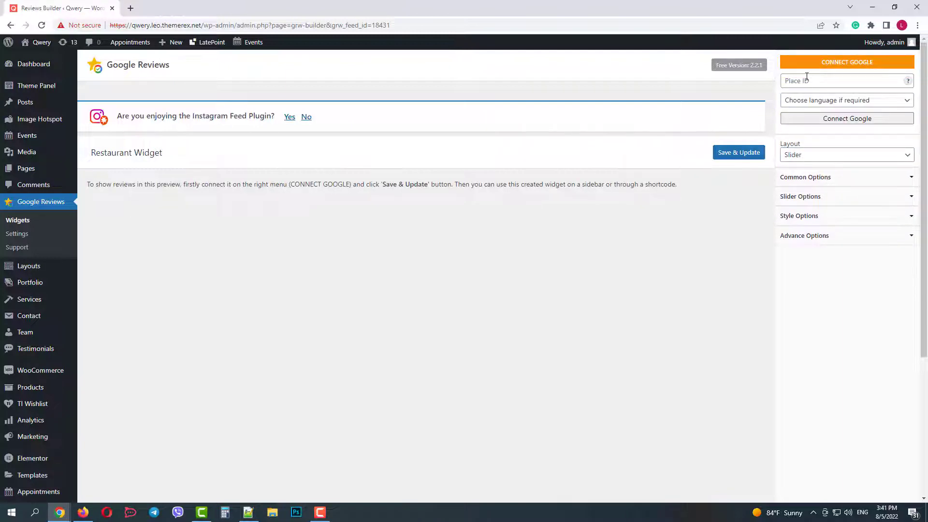
left_click(807, 80)
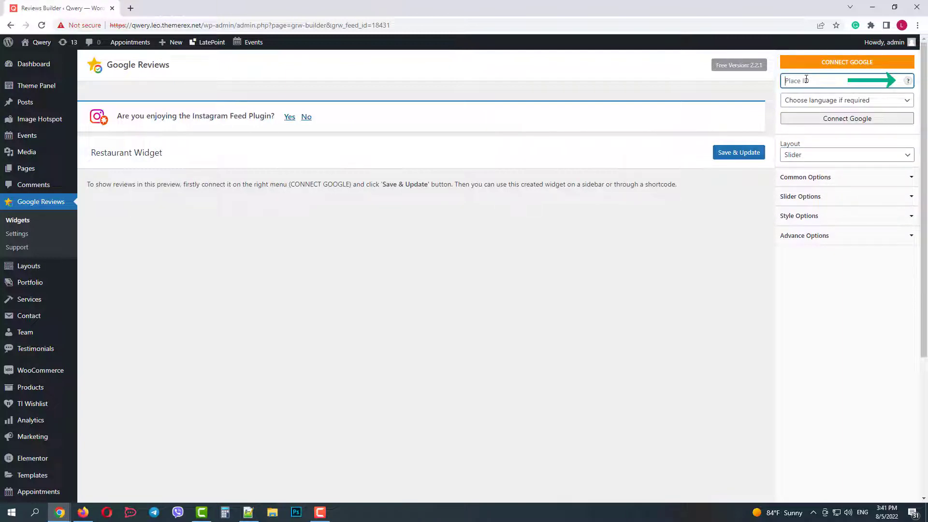
Open Google's Place ID finder and the plugin's Place ID guide, reading down to the data-pid step
left_click(909, 82)
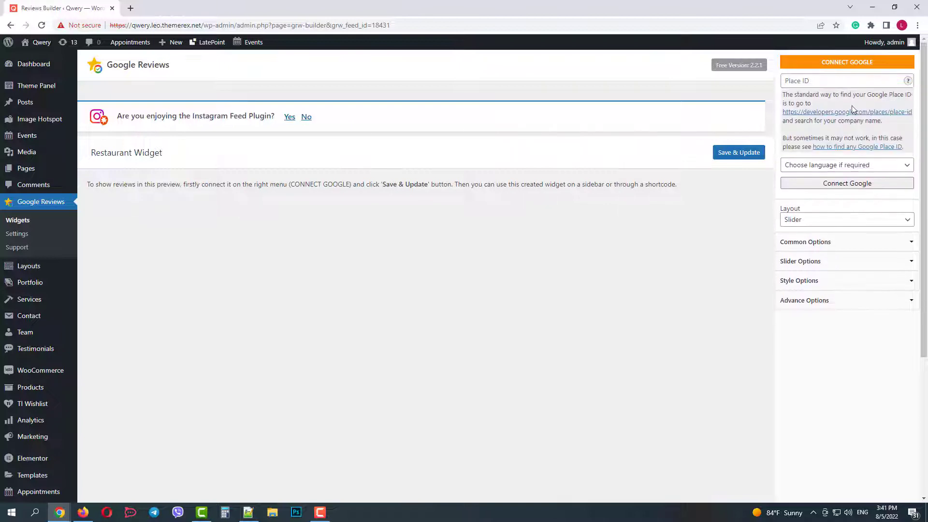
left_click(840, 113)
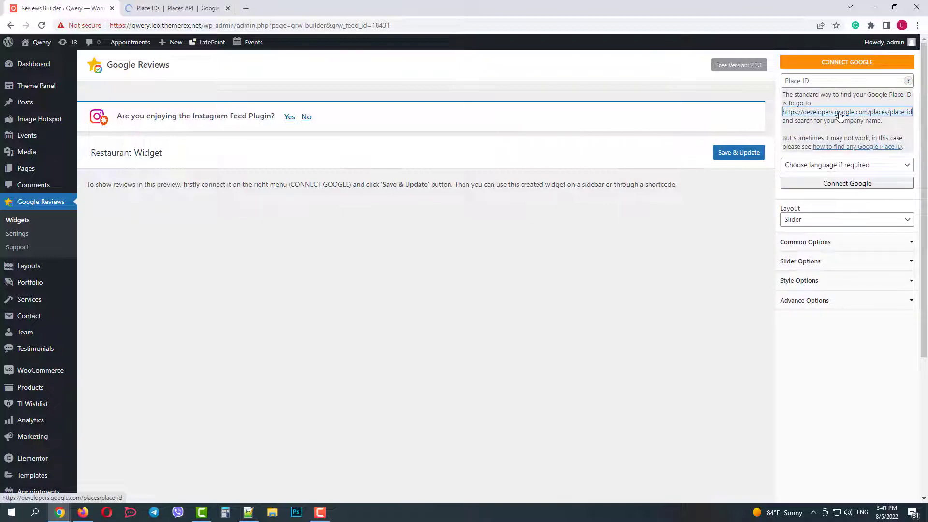
left_click(827, 147)
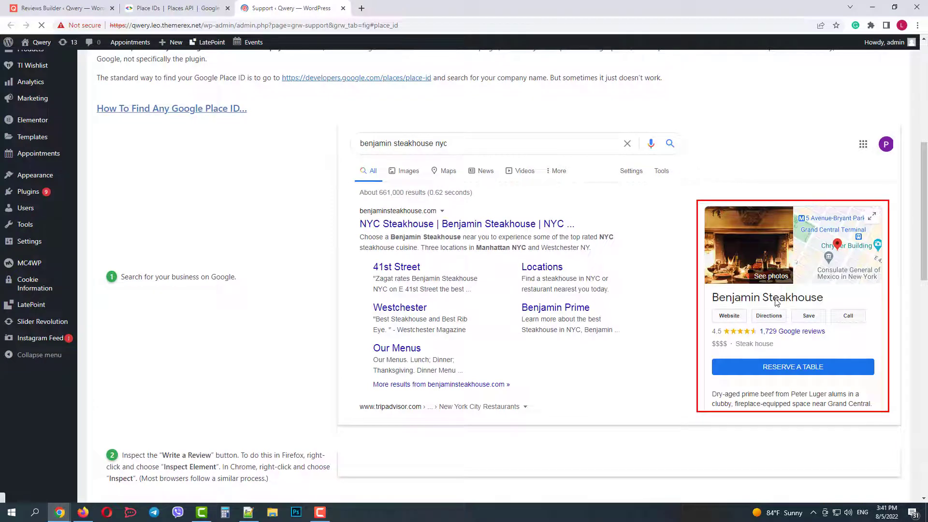
scroll(776, 302, "down", 5)
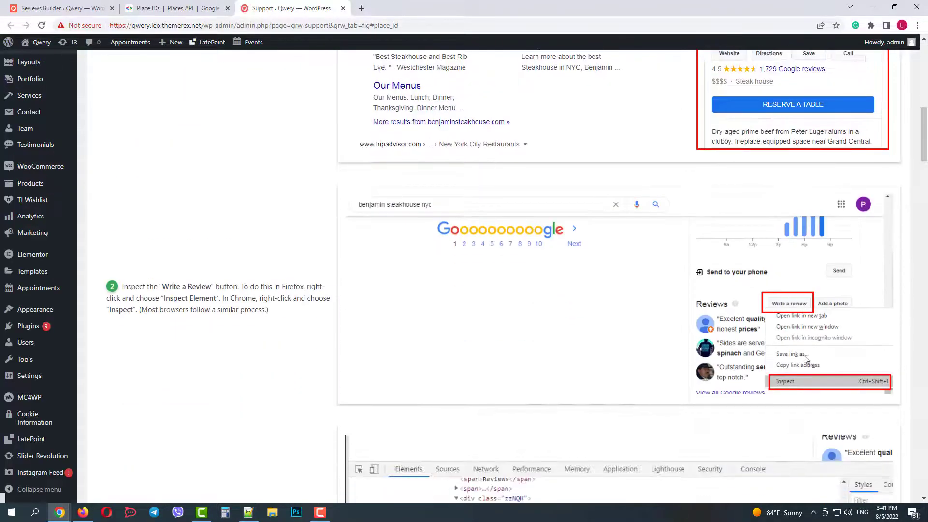
scroll(804, 357, "down", 5)
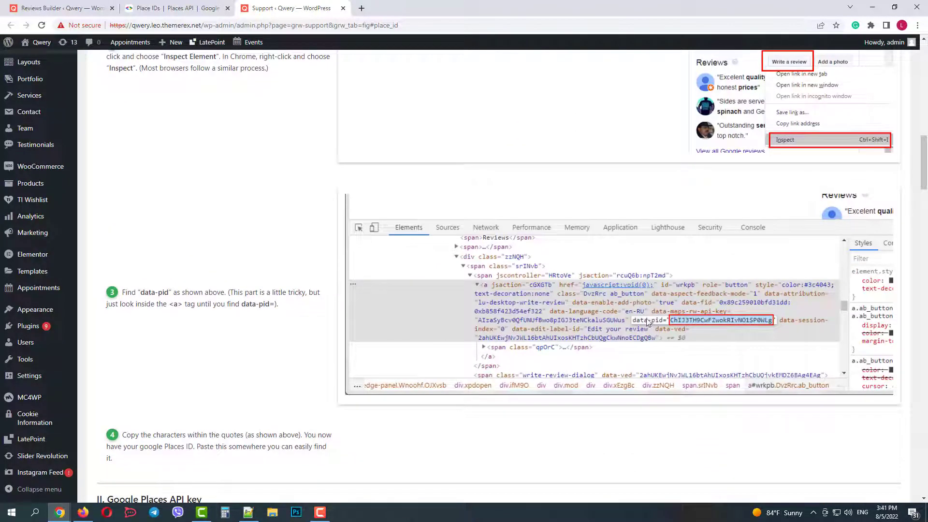
left_click(362, 9)
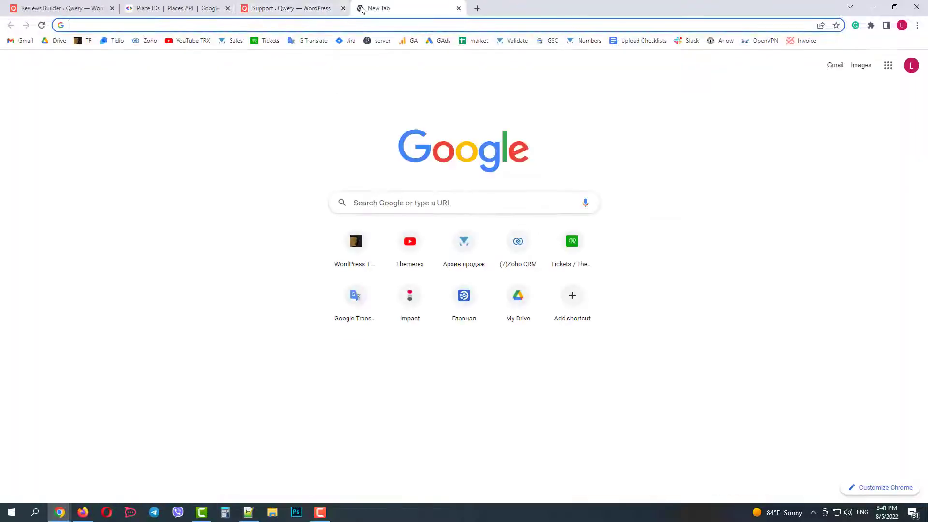
Search Google for 'le magno' and open Le Magnolie's 438 Google reviews
type("le magn")
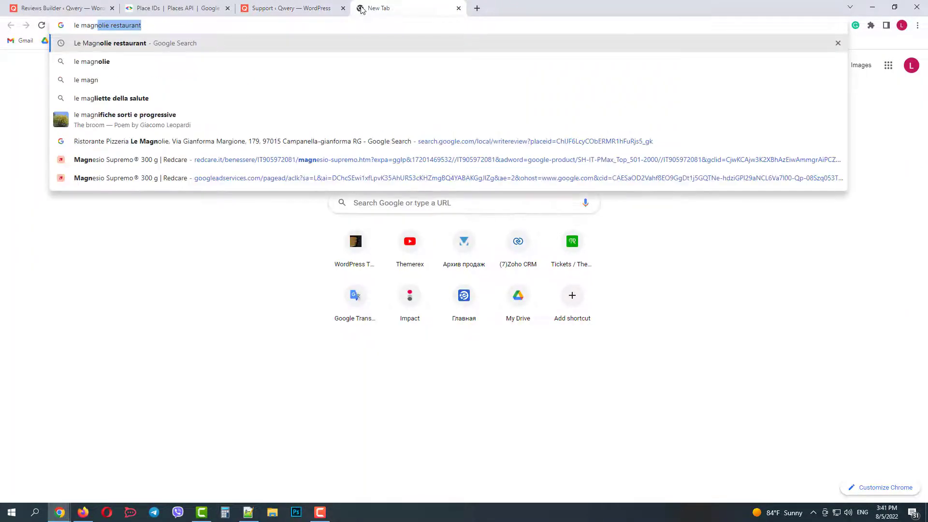
type("o")
key("Return")
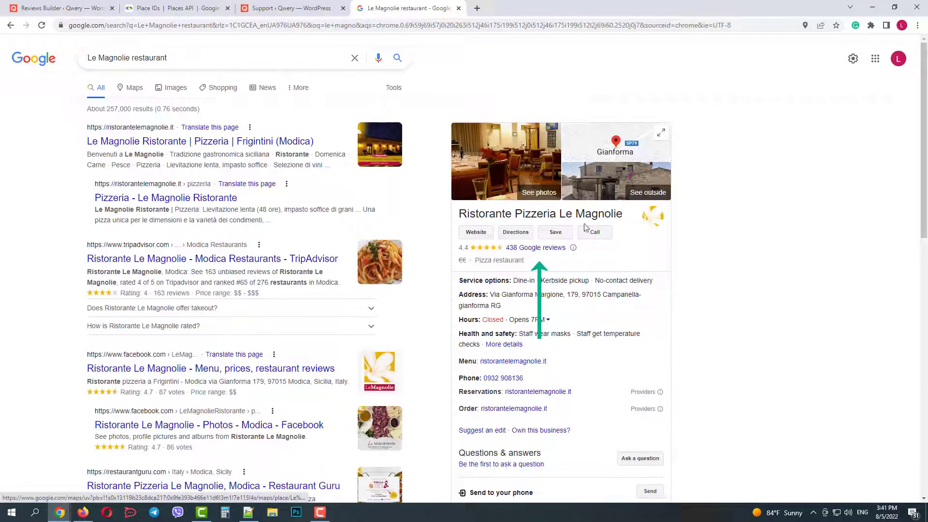
left_click(536, 248)
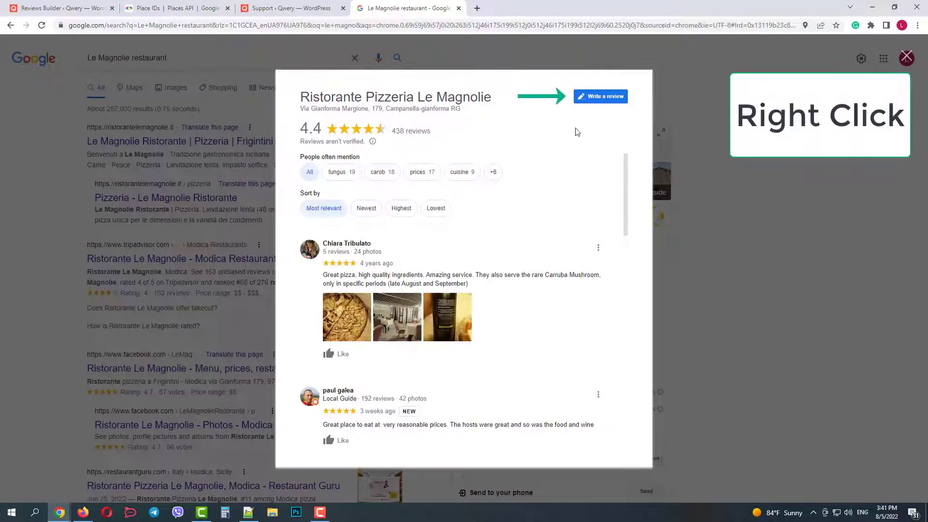
Inspect the 'Write a review' link and copy its data-pid Place ID value
right_click(597, 101)
left_click(622, 193)
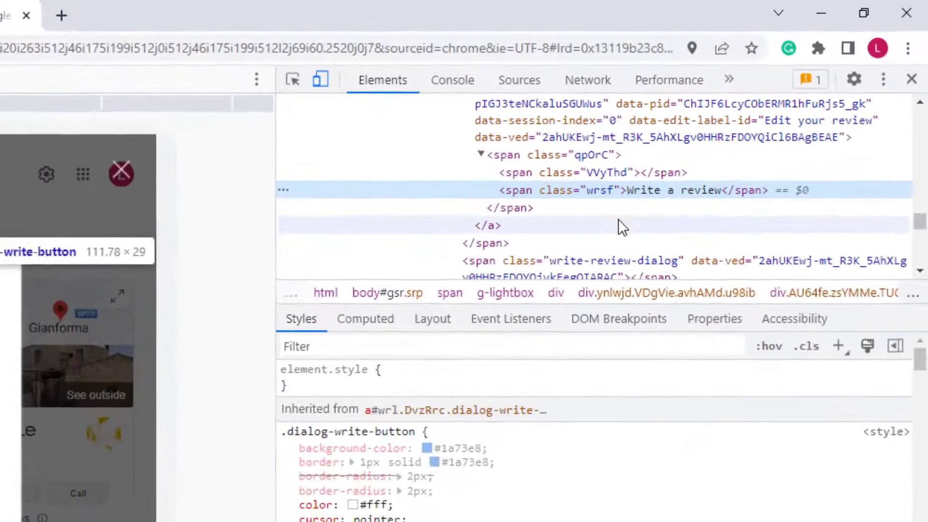
scroll(707, 158, "up", 3)
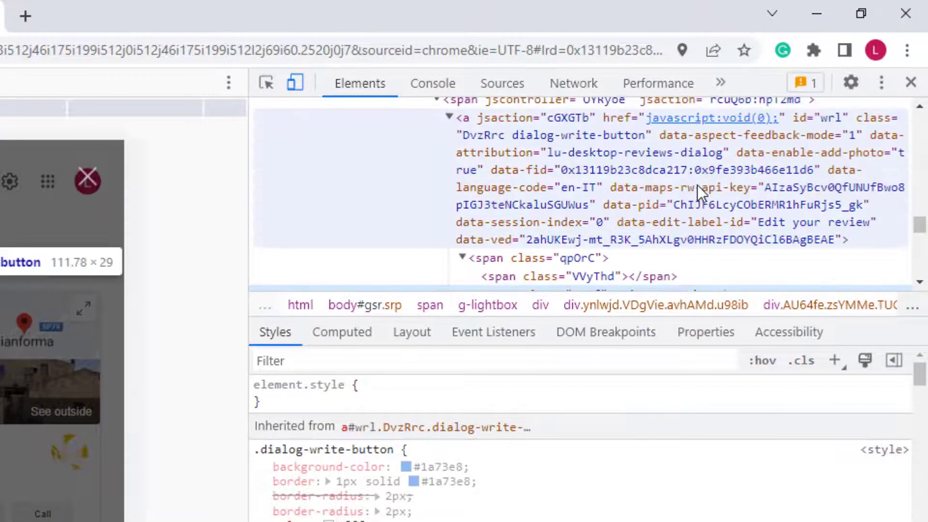
double_click(706, 201)
right_click(706, 202)
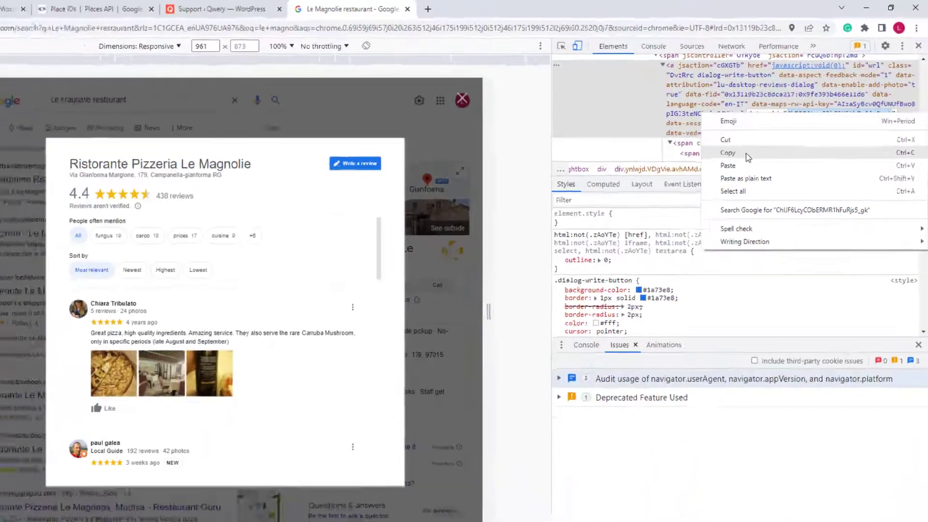
left_click(628, 256)
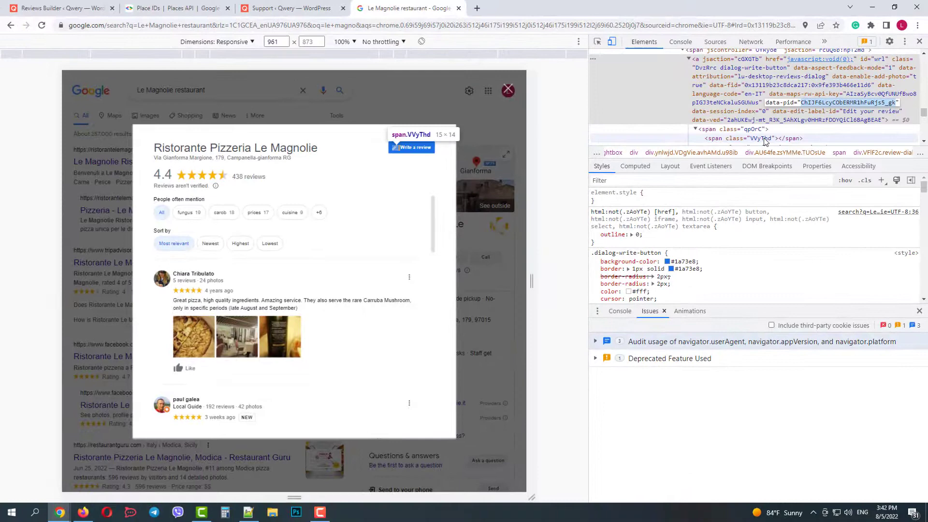
Paste the copied Le Magnolie Place ID into the widget's Place ID field
left_click(94, 8)
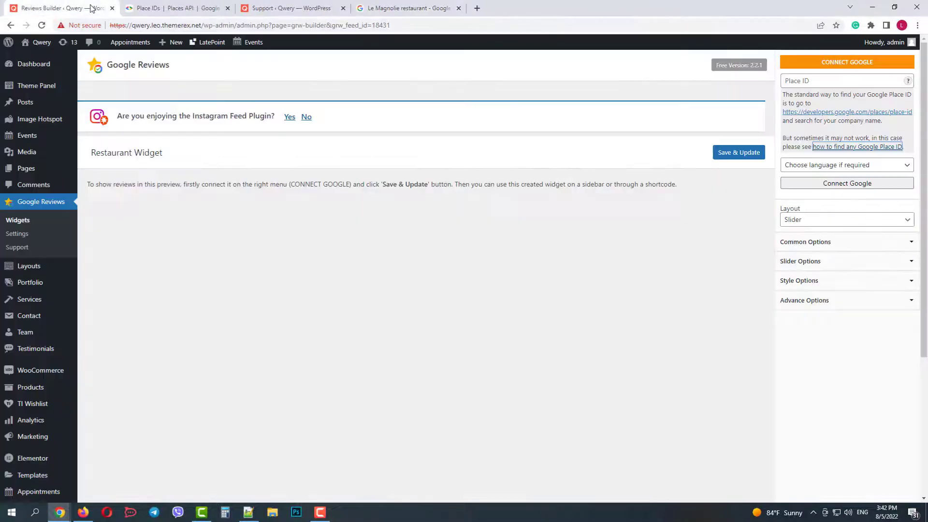
left_click(806, 81)
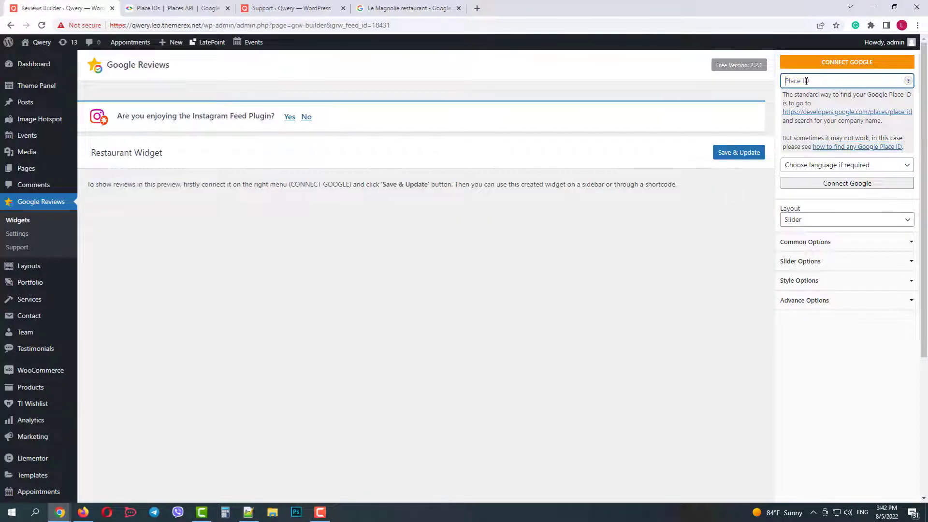
right_click(806, 81)
left_click(793, 157)
Set the widget's review language to Italian
left_click(824, 166)
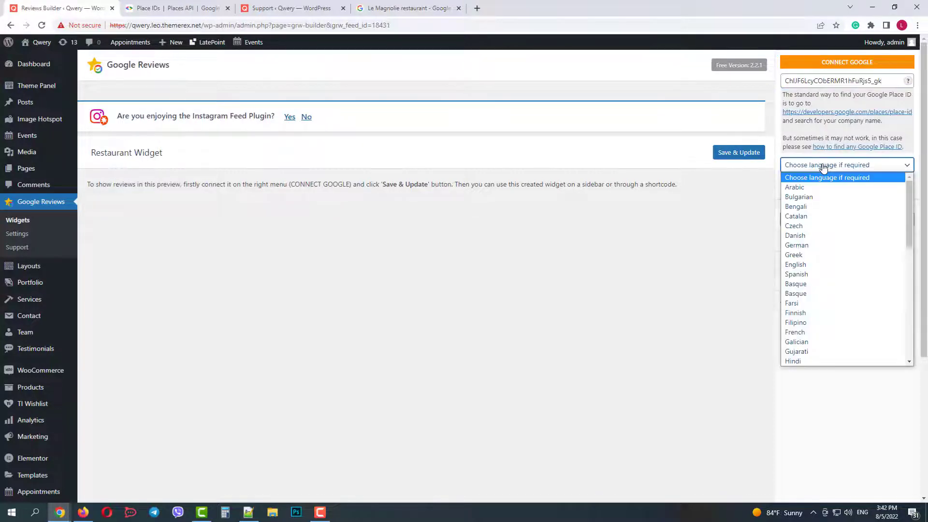
type("it")
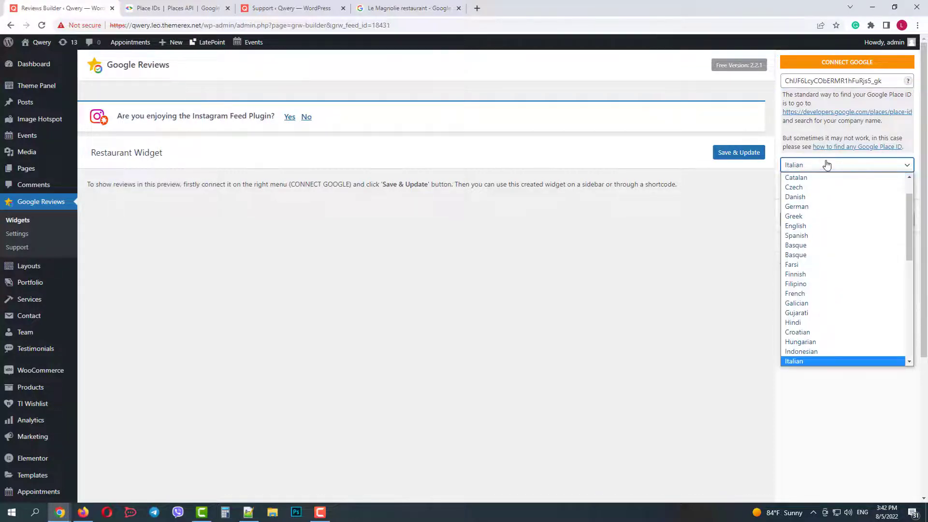
left_click(797, 362)
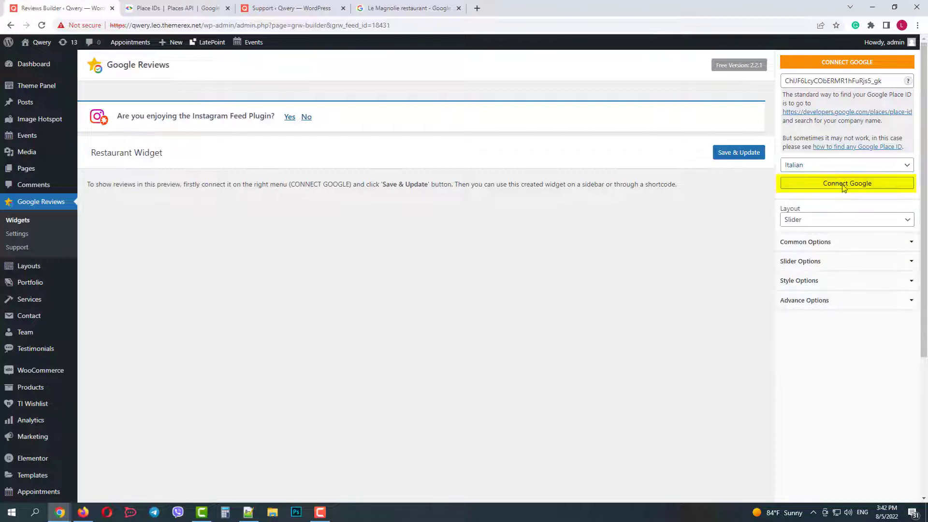
Connect the widget to Google and step through the restaurant's review slider cards
left_click(844, 186)
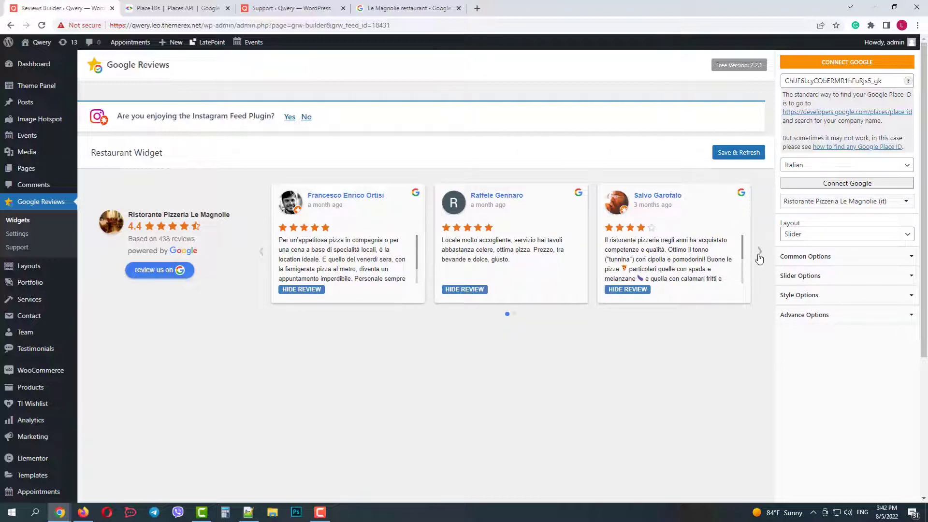
left_click(760, 256)
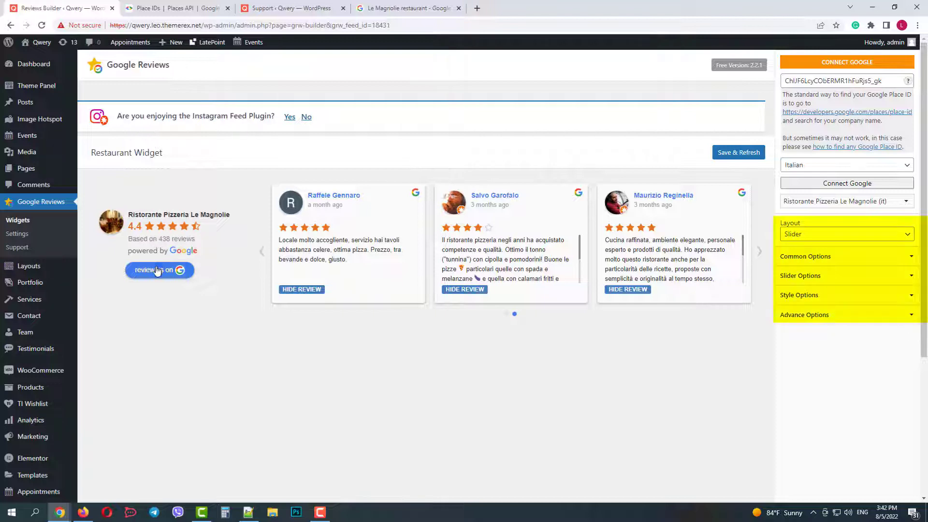
left_click(761, 254)
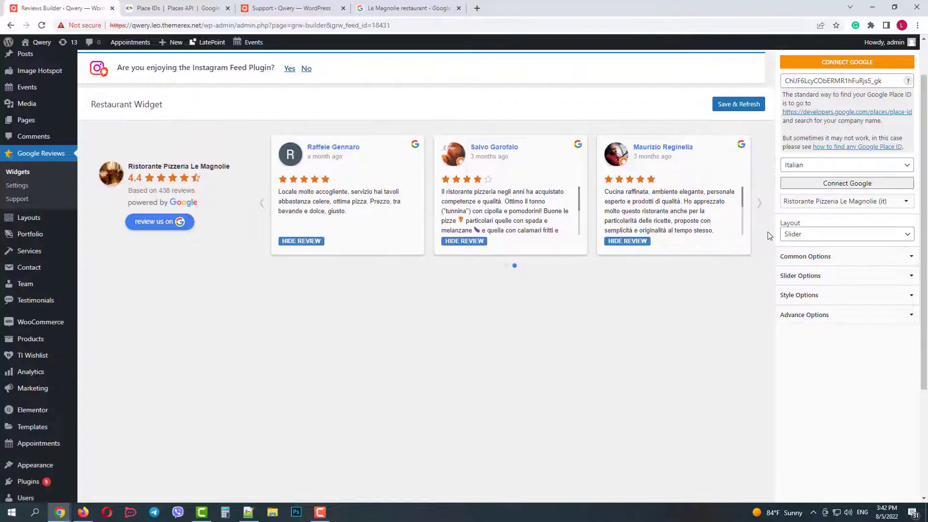
Preview the reviews in List layout, then switch the layout back to Slider
left_click(800, 236)
left_click(805, 260)
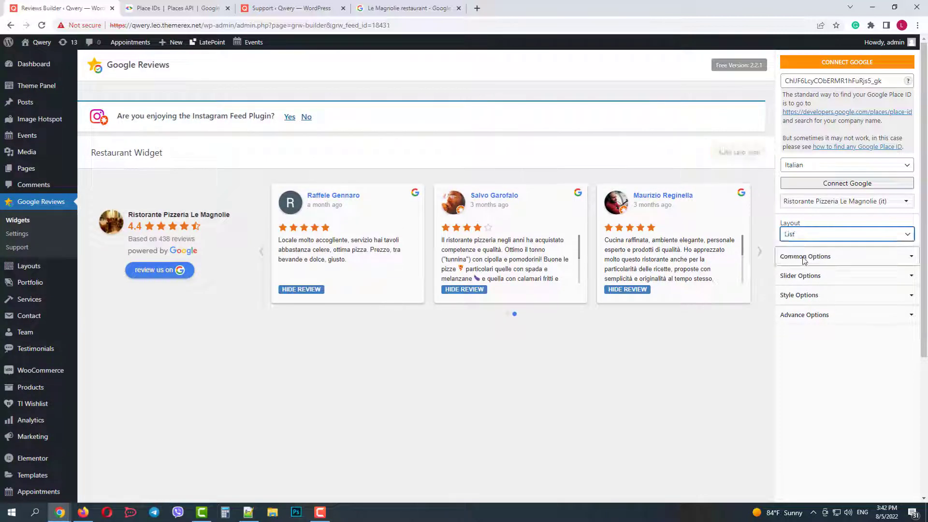
scroll(332, 293, "down", 4)
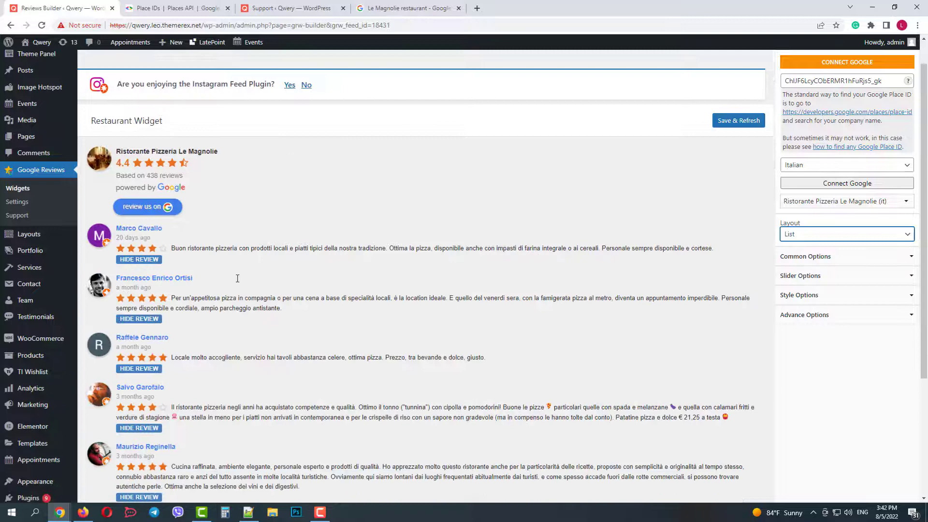
scroll(238, 279, "up", 4)
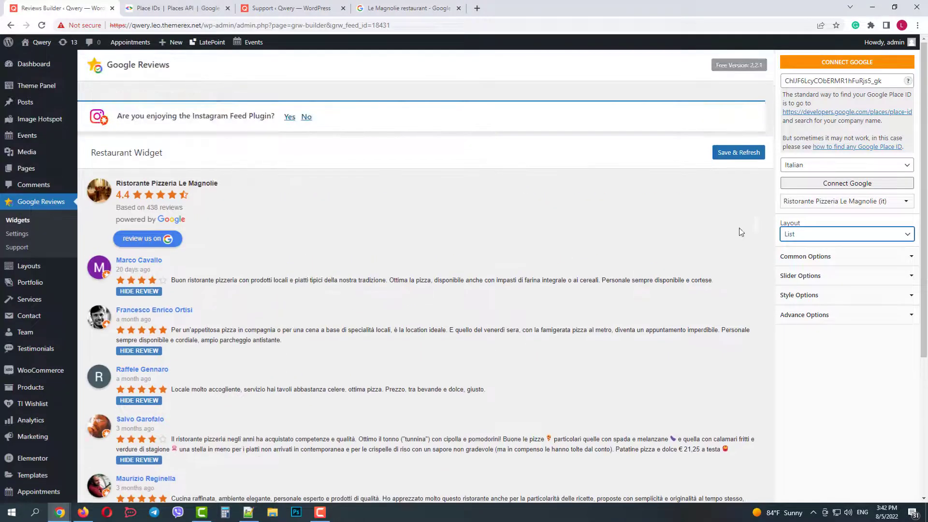
left_click(805, 236)
left_click(807, 248)
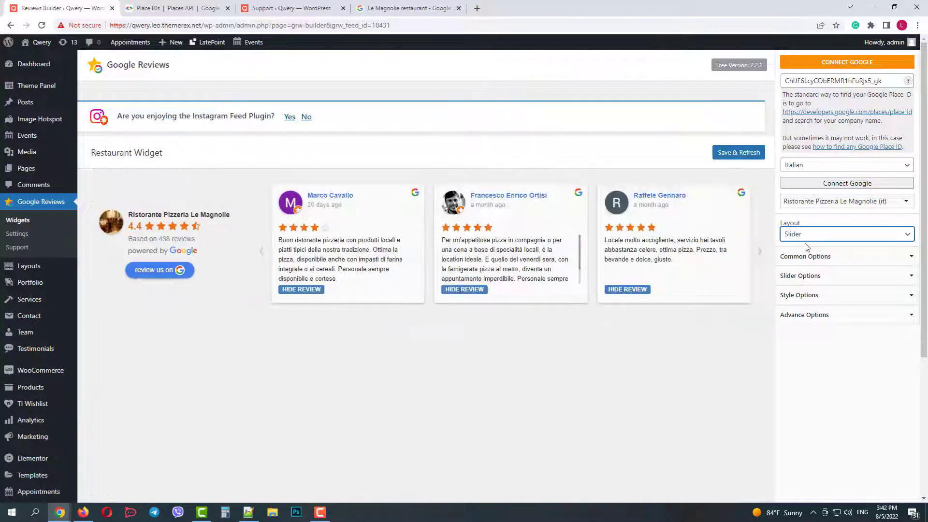
Try each Common Options hide checkbox and untick them all, keeping rating header and reviews visible
left_click(806, 256)
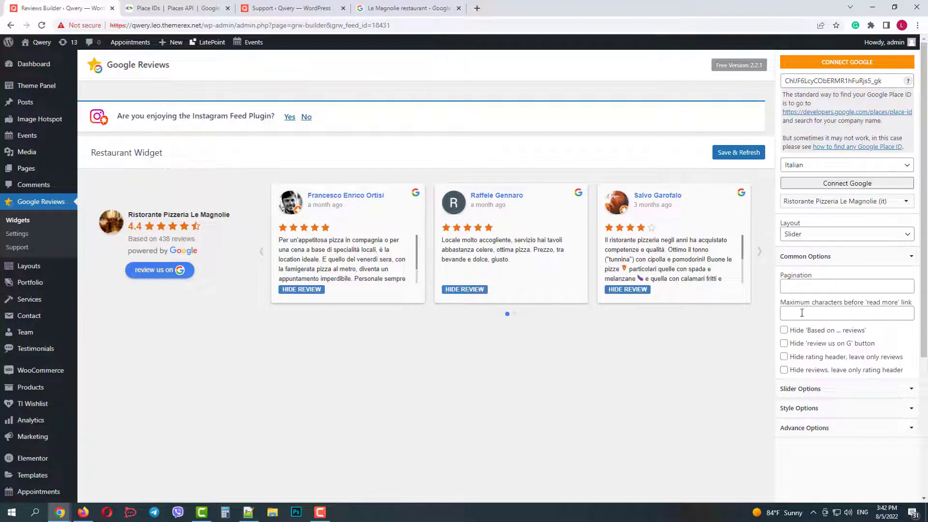
left_click(785, 332)
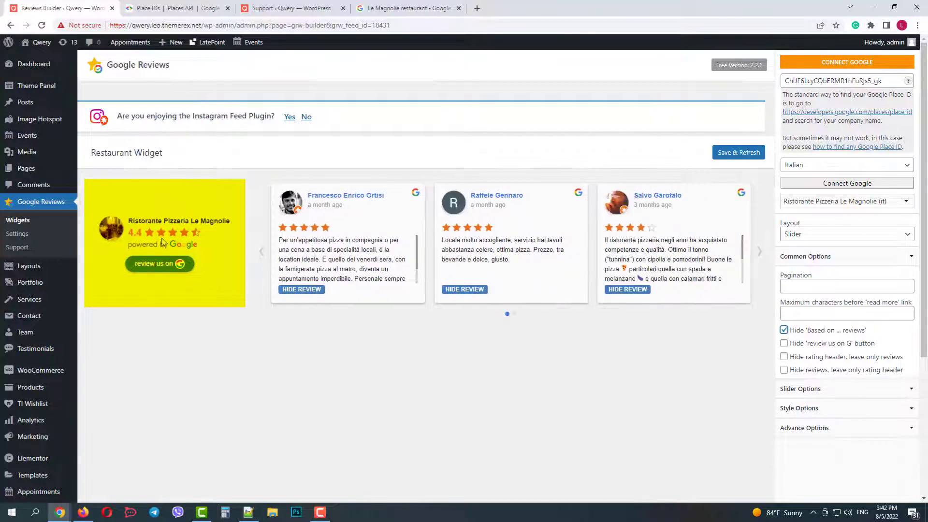
left_click(784, 331)
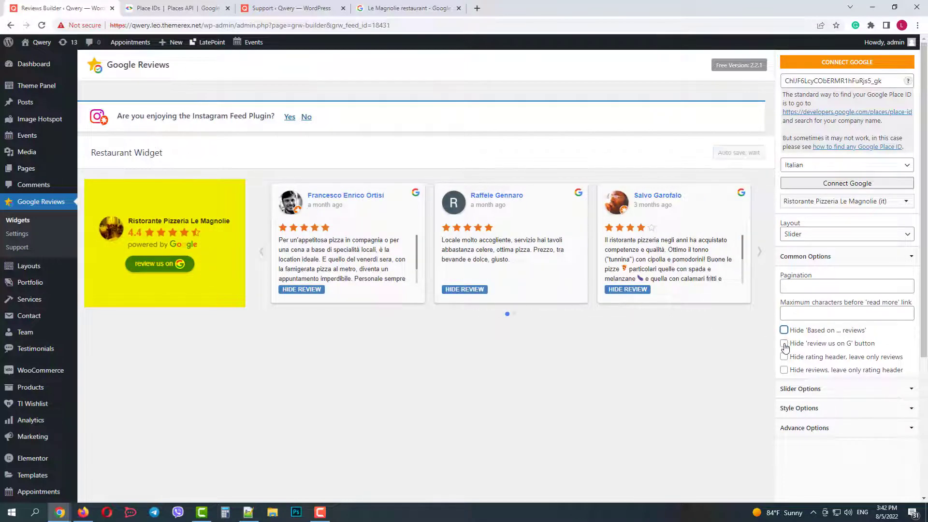
left_click(785, 344)
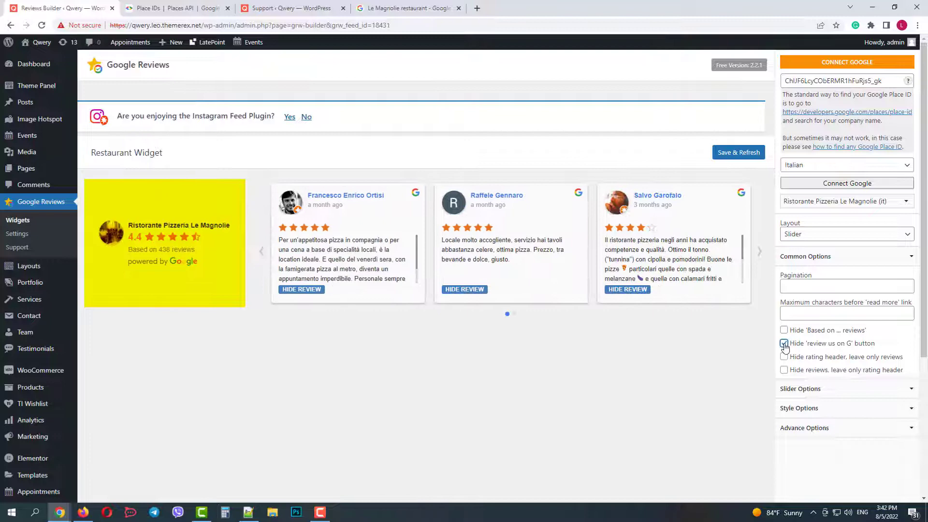
left_click(784, 344)
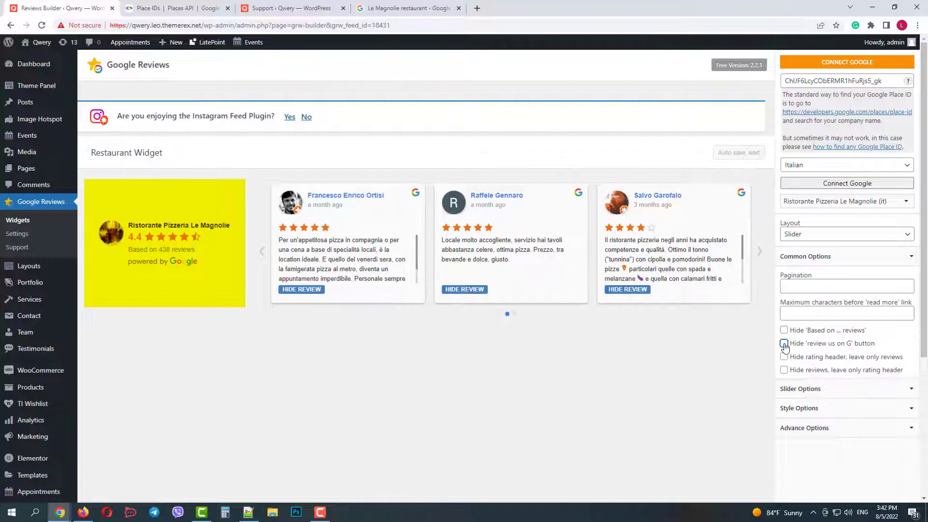
left_click(784, 358)
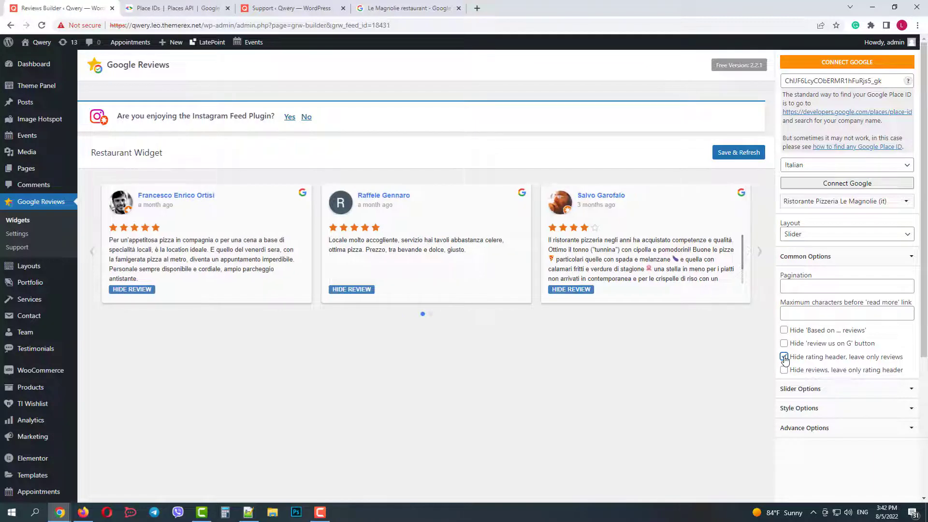
left_click(784, 357)
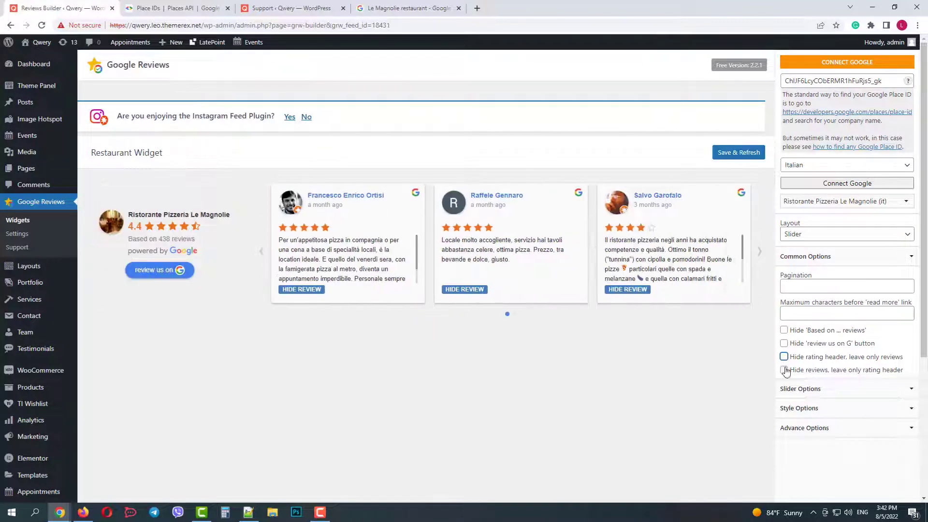
left_click(785, 370)
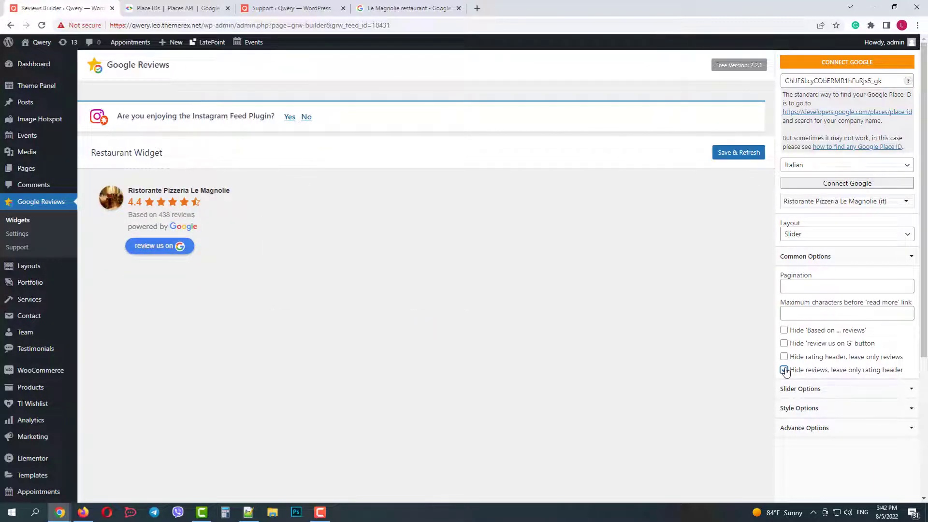
left_click(784, 370)
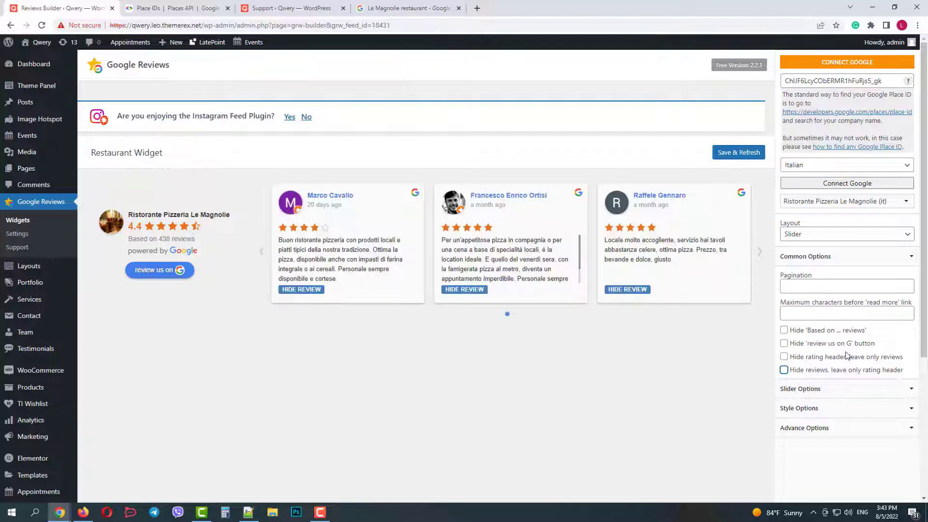
Expand Slider Options and set the slide speed to 10 seconds
scroll(802, 380, "down", 1)
left_click(814, 389)
scroll(832, 334, "down", 4)
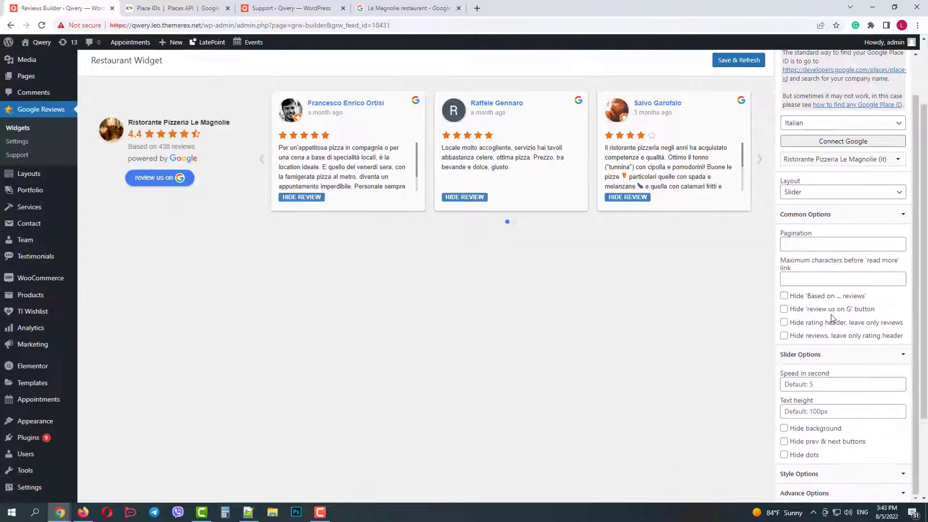
scroll(716, 314, "up", 4)
left_click(803, 385)
type("1")
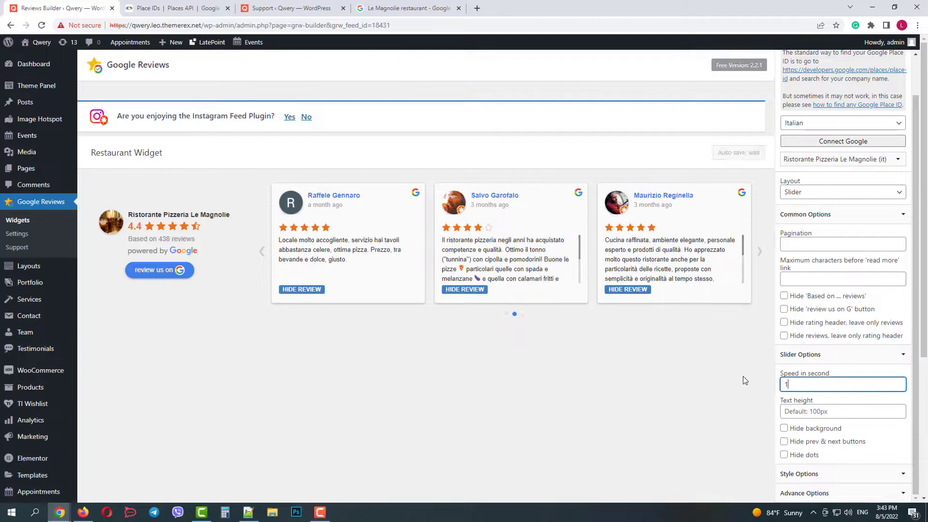
left_click(744, 380)
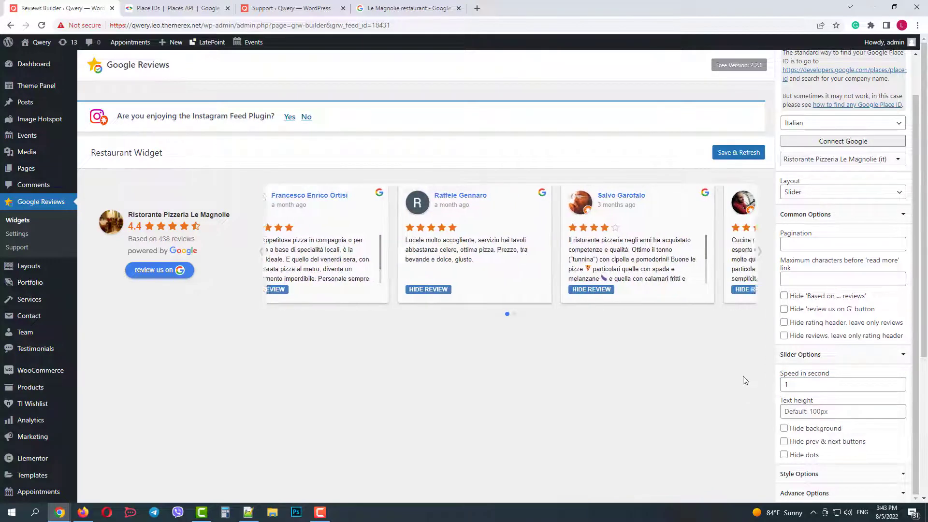
left_click(799, 385)
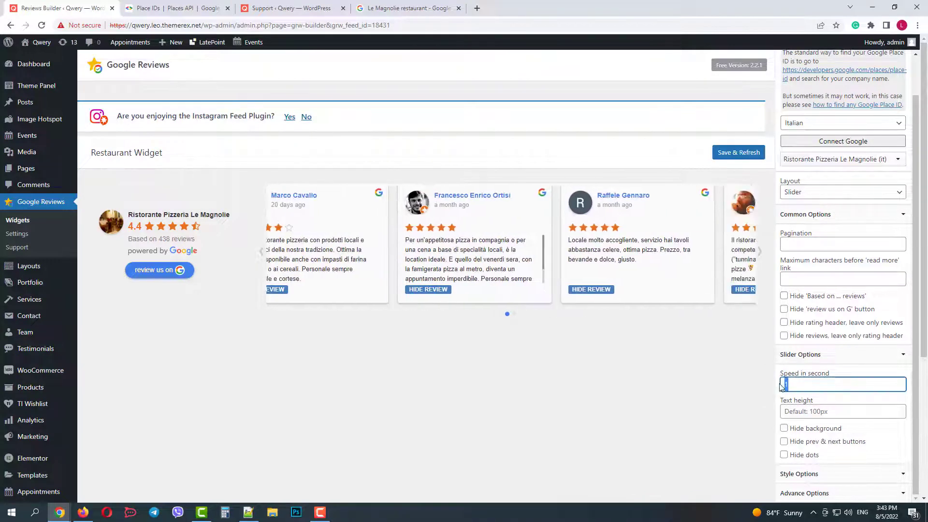
type("0")
left_click(719, 367)
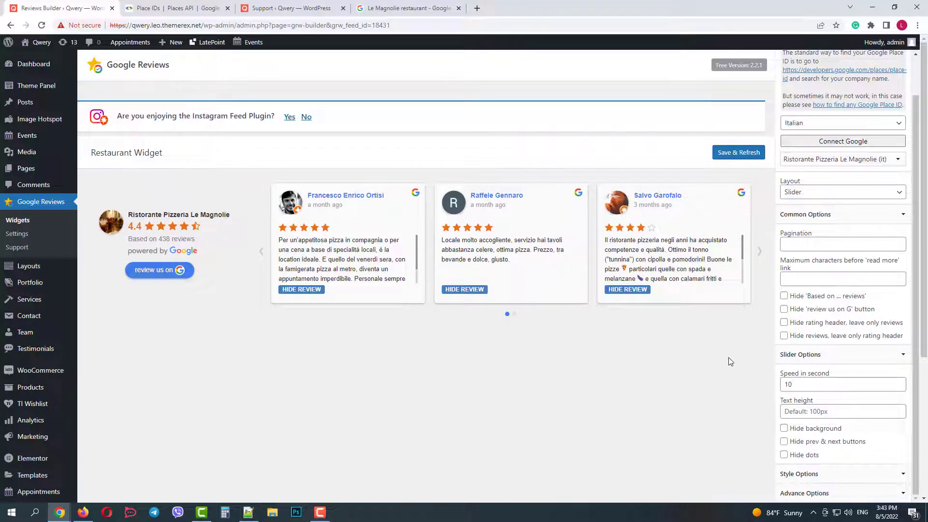
Try text height 100 and the hide options, then revert so backgrounds, arrows and dots show
left_click(801, 413)
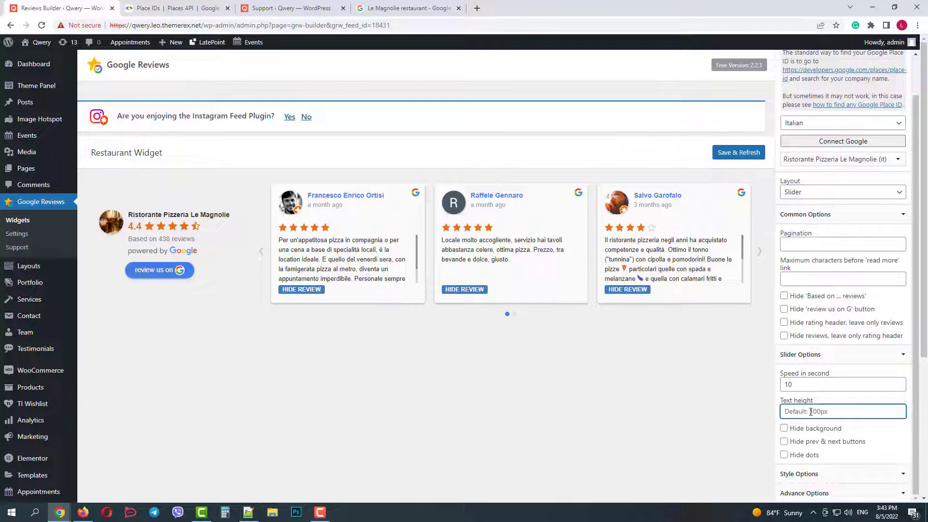
type("100")
left_click(695, 389)
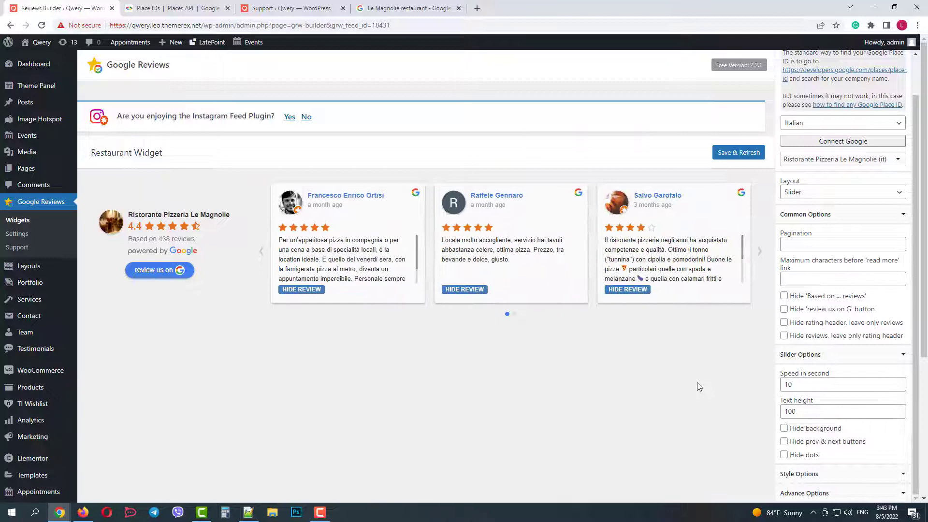
left_click_drag(809, 409, 774, 413)
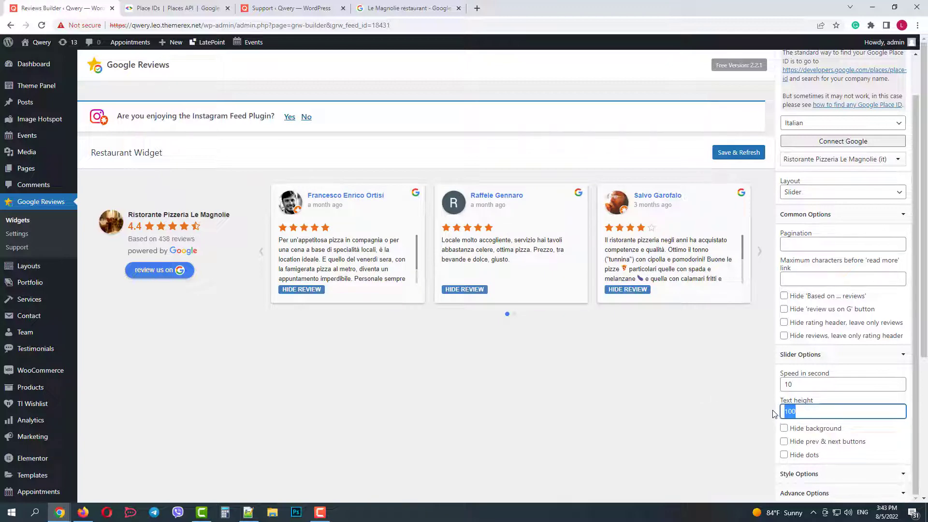
key("BackSpace")
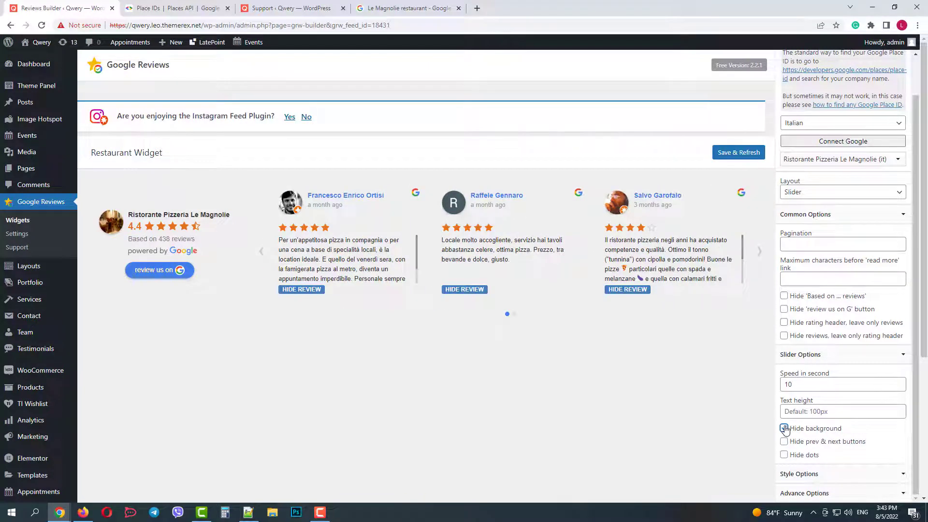
left_click(784, 428)
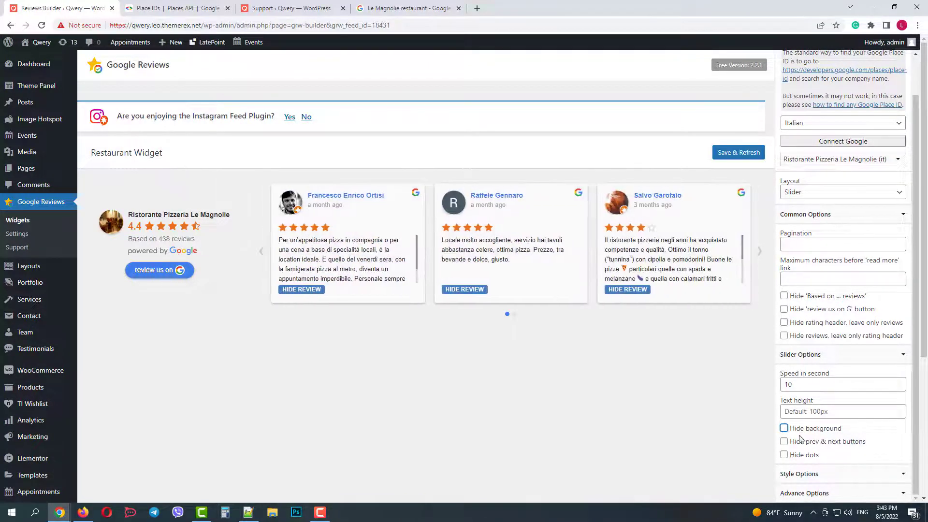
left_click(784, 442)
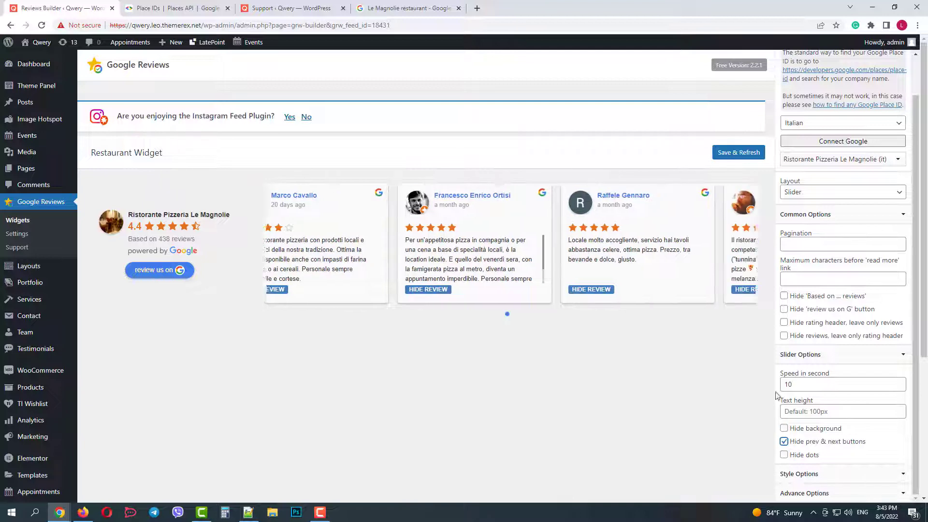
left_click(784, 441)
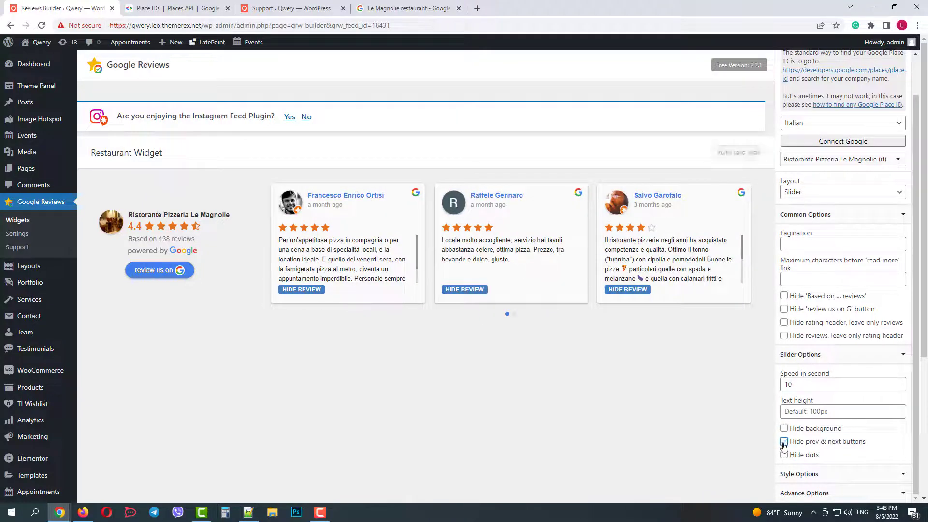
left_click(785, 455)
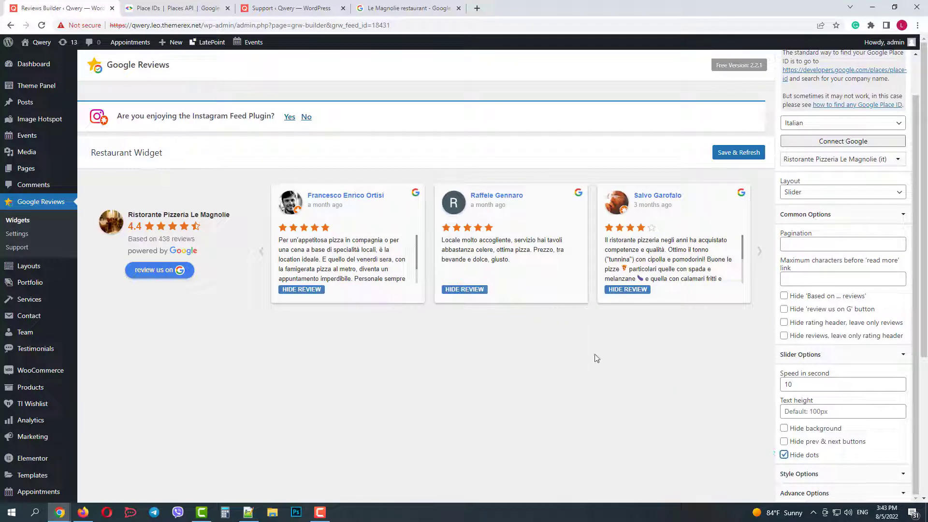
left_click(783, 455)
scroll(903, 409, "down", 2)
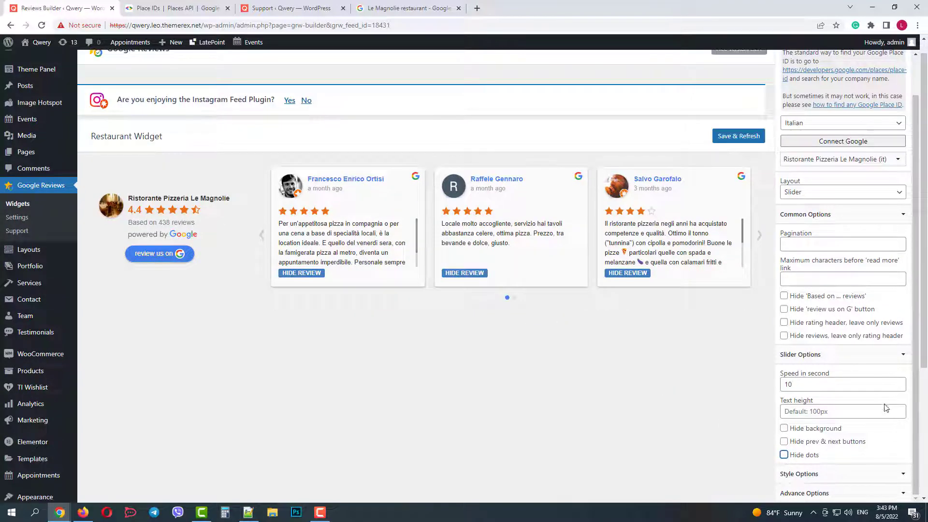
scroll(824, 415, "down", 3)
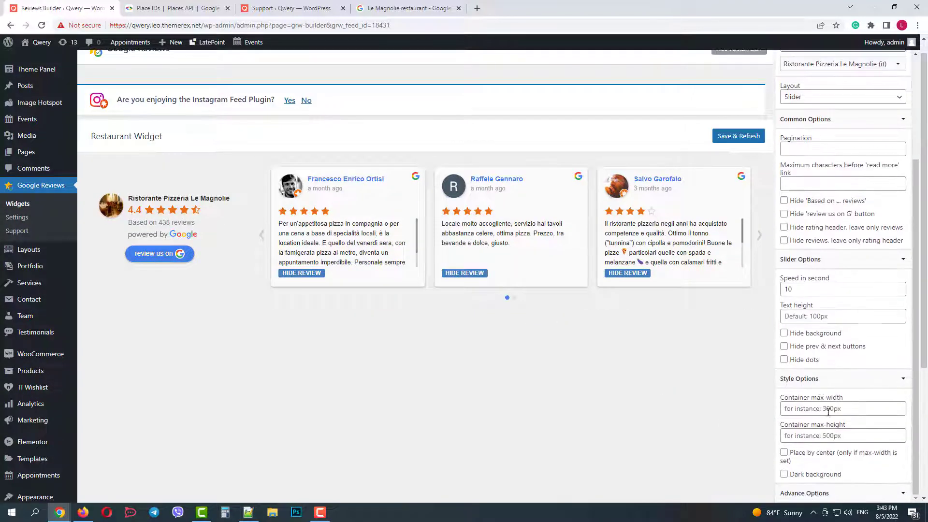
left_click(809, 409)
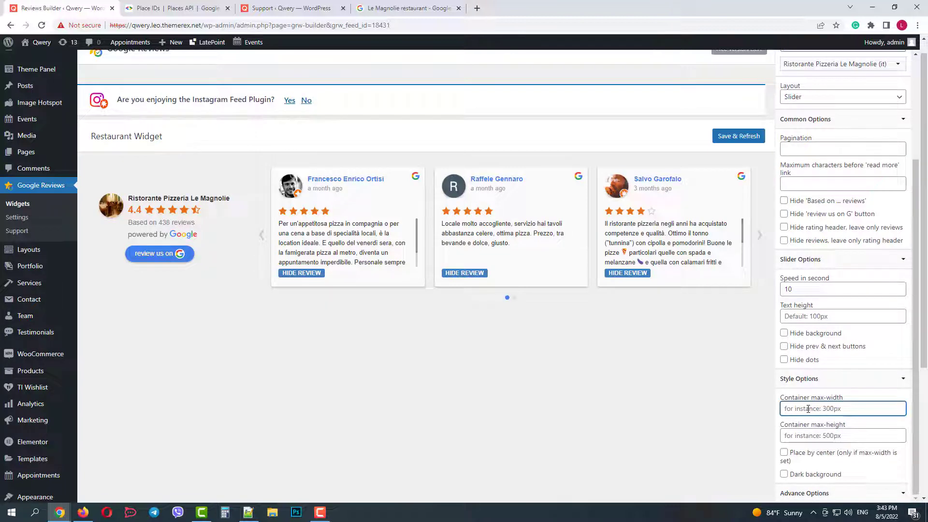
type("500")
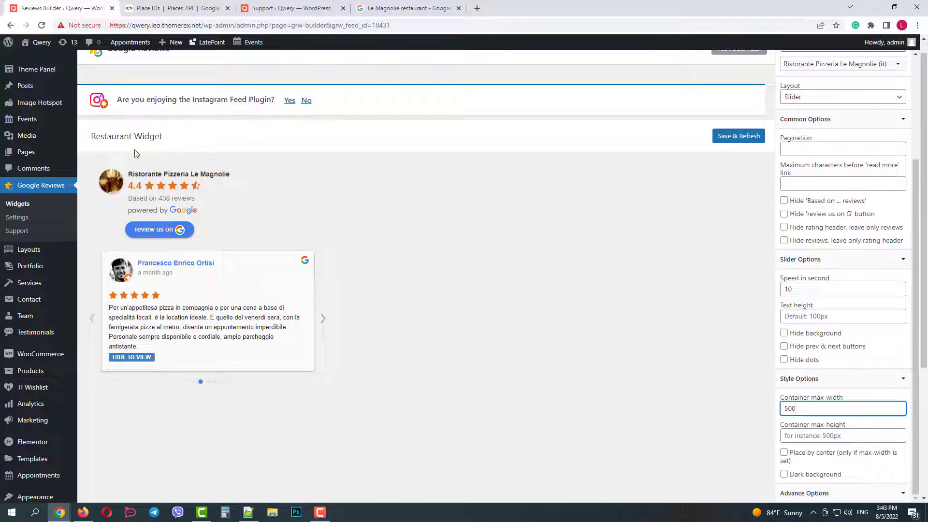
double_click(787, 408)
type("10")
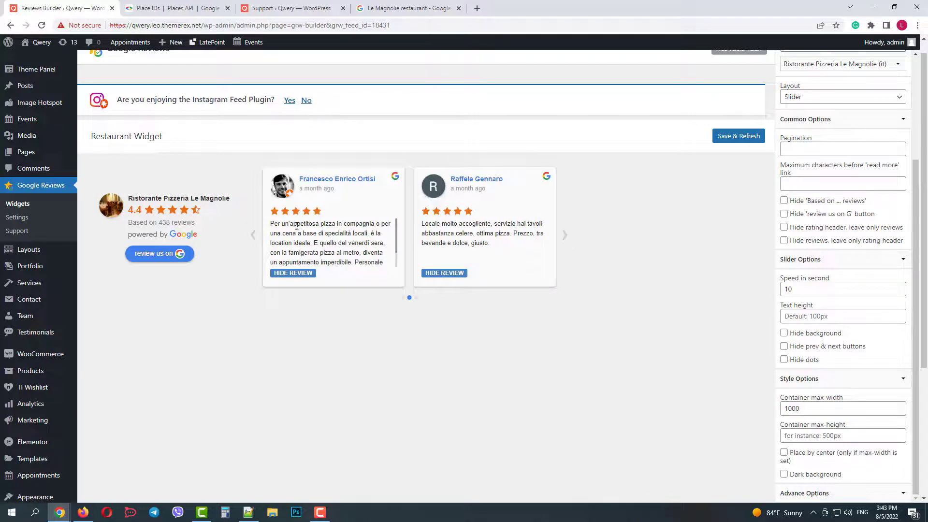
double_click(806, 412)
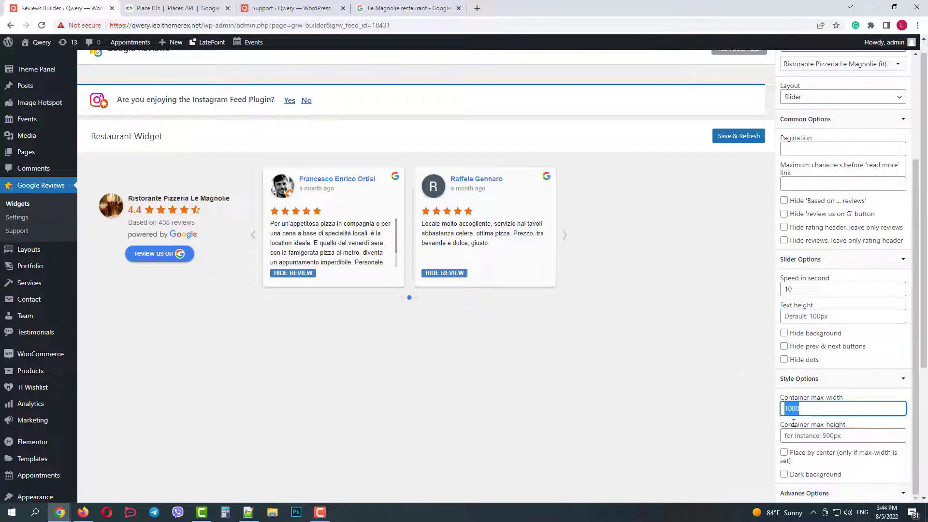
key("BackSpace")
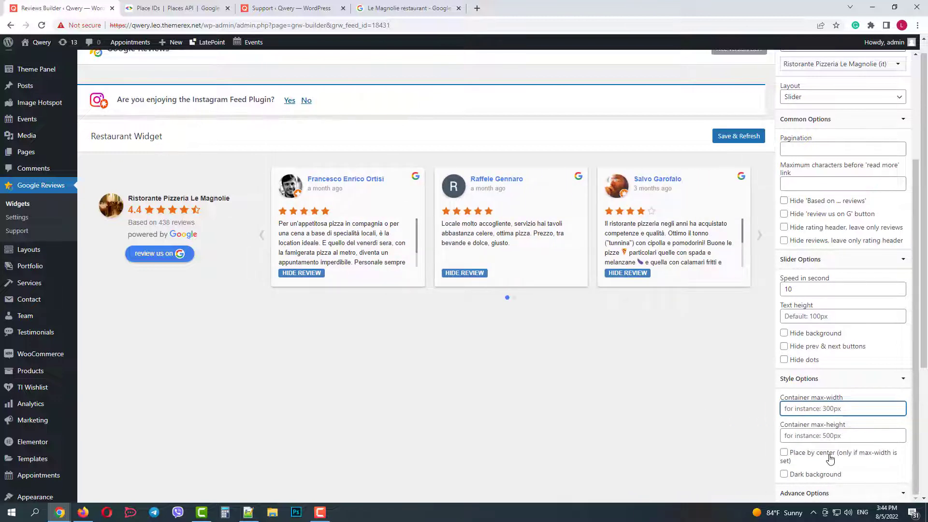
left_click(784, 475)
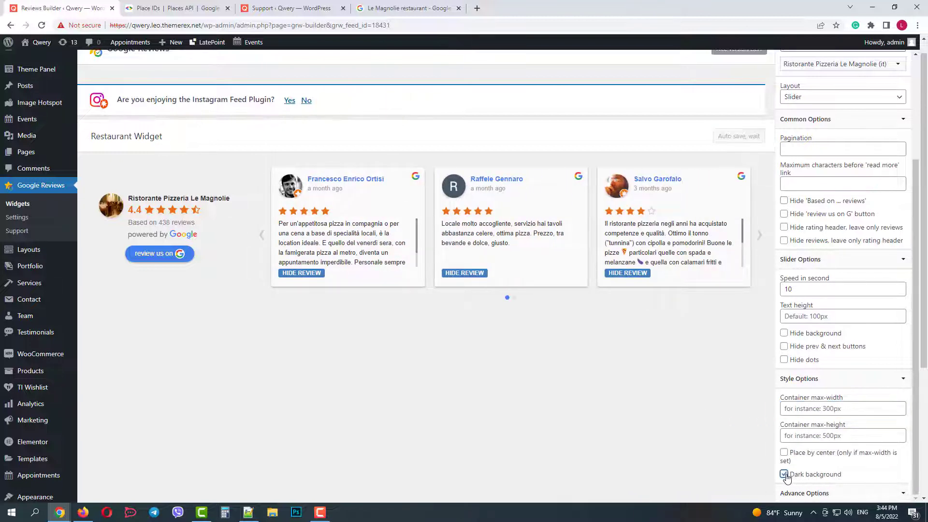
left_click(784, 475)
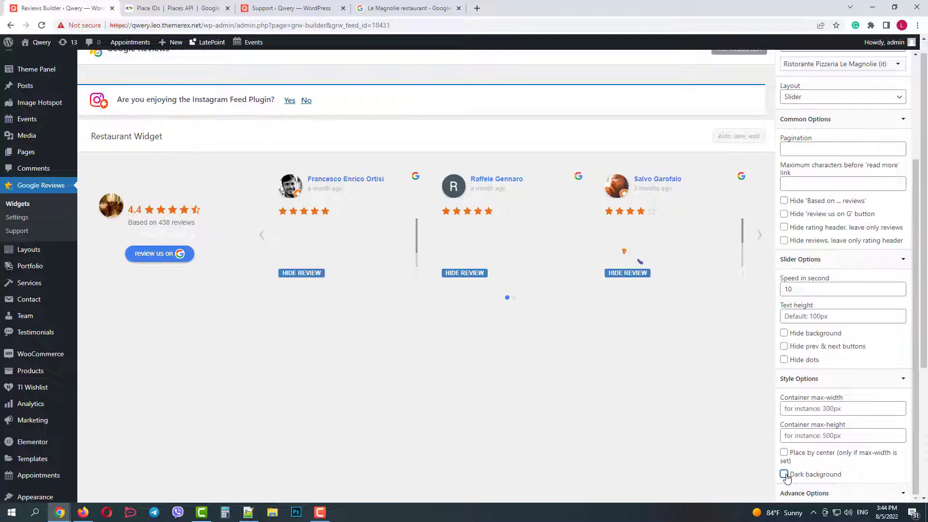
In the advanced options, keep avatar size Small: 56px and set Cache data to 6 Hours
left_click(844, 488)
scroll(839, 441, "down", 3)
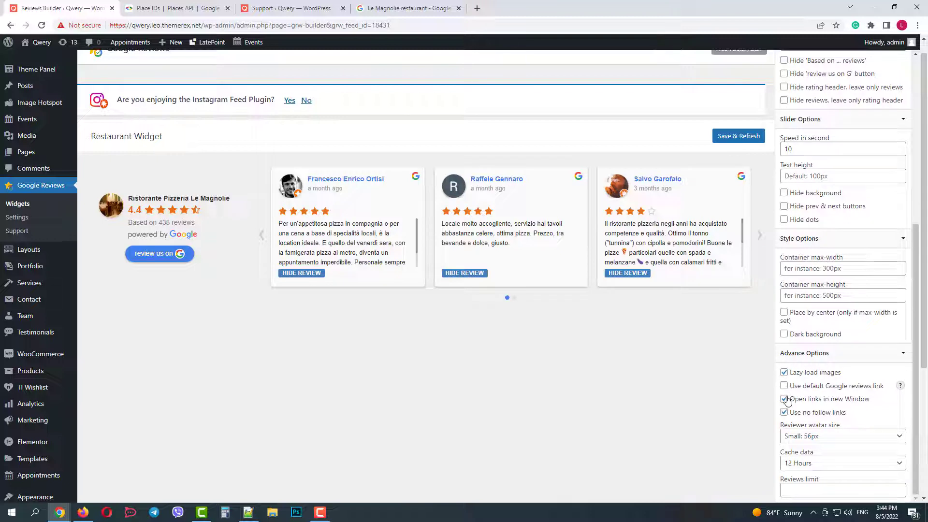
left_click(833, 438)
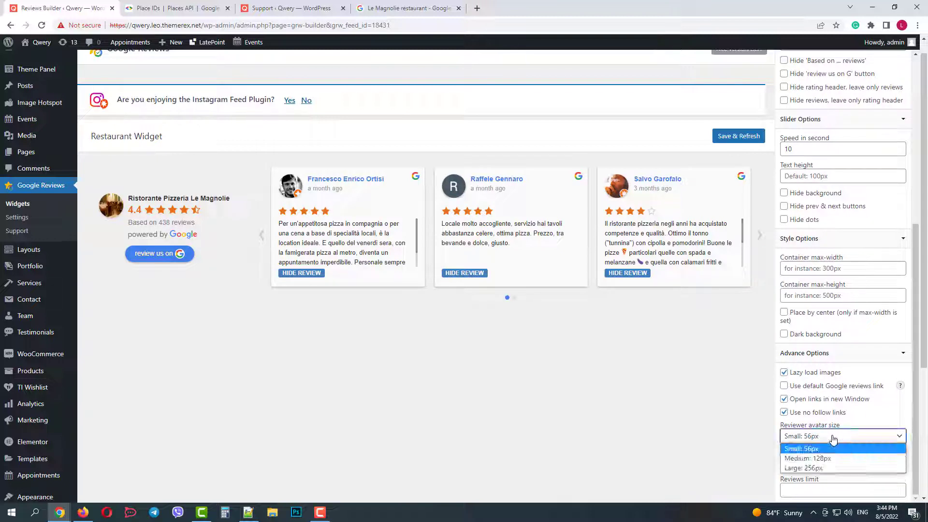
left_click(832, 438)
left_click(832, 464)
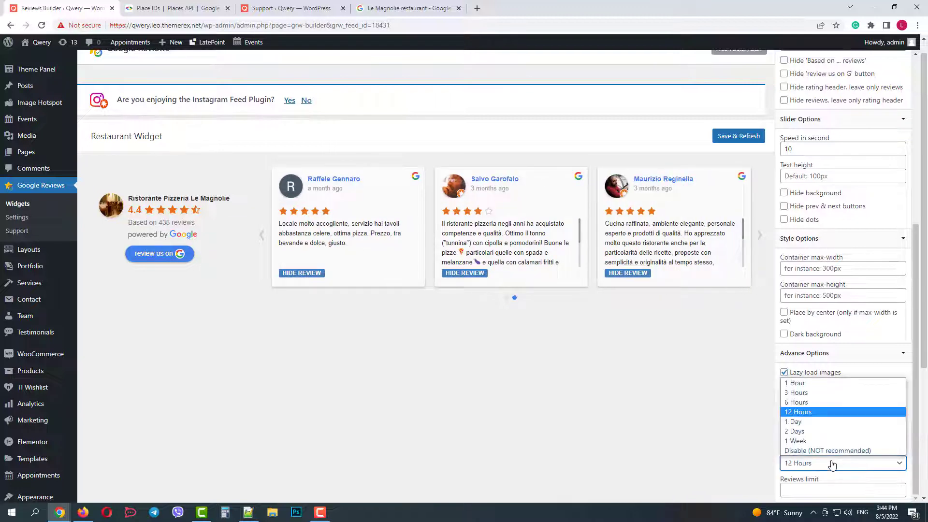
left_click(809, 404)
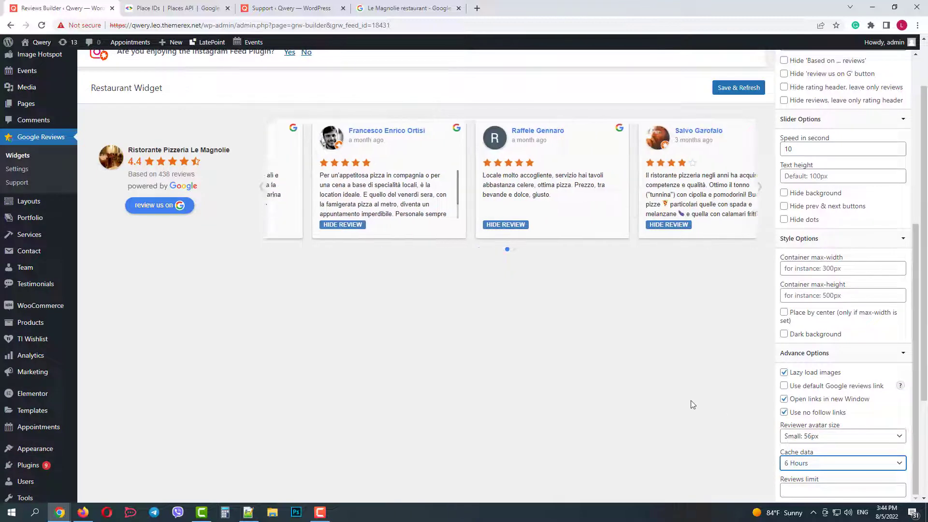
Set the Reviews limit to 30 and save and refresh the widget
left_click(796, 489)
type("30")
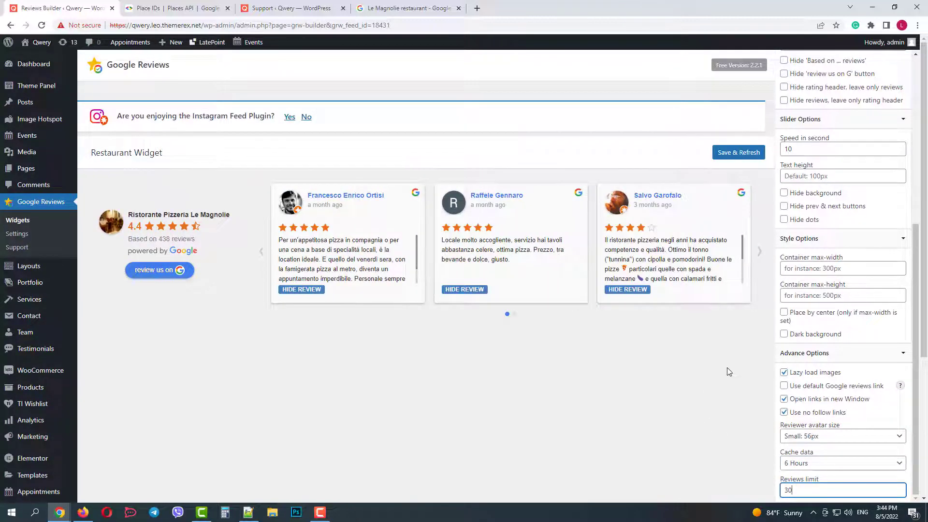
scroll(842, 275, "up", 6)
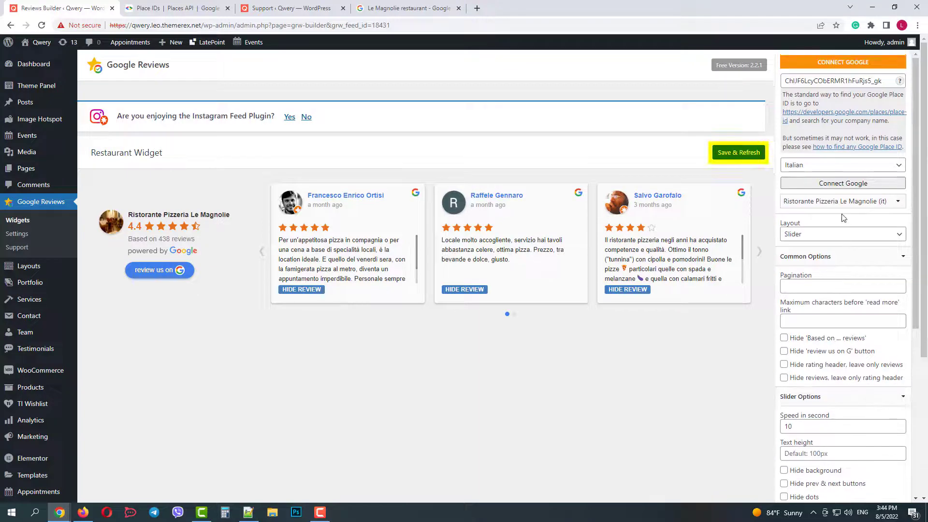
left_click(741, 155)
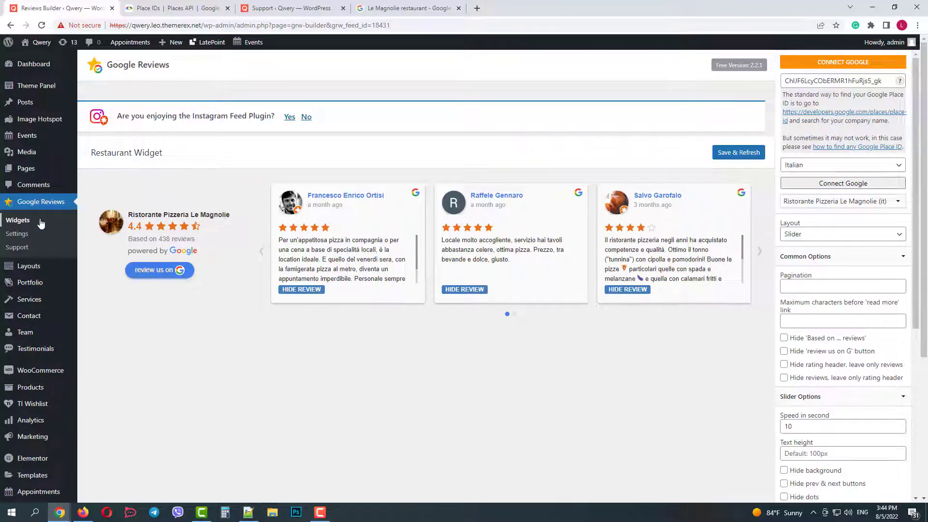
Copy the Restaurant Widget's shortcode [grw id="18431"] from its edit screen
left_click(22, 222)
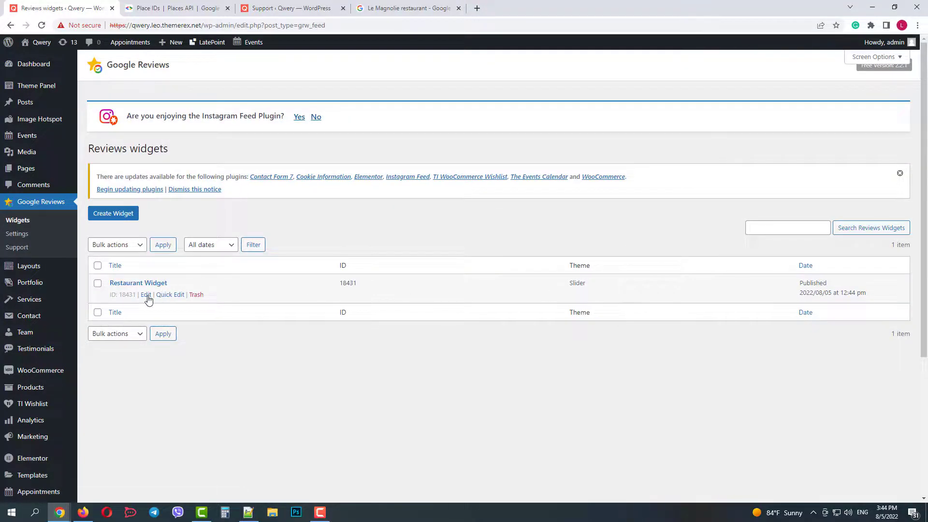
left_click(146, 296)
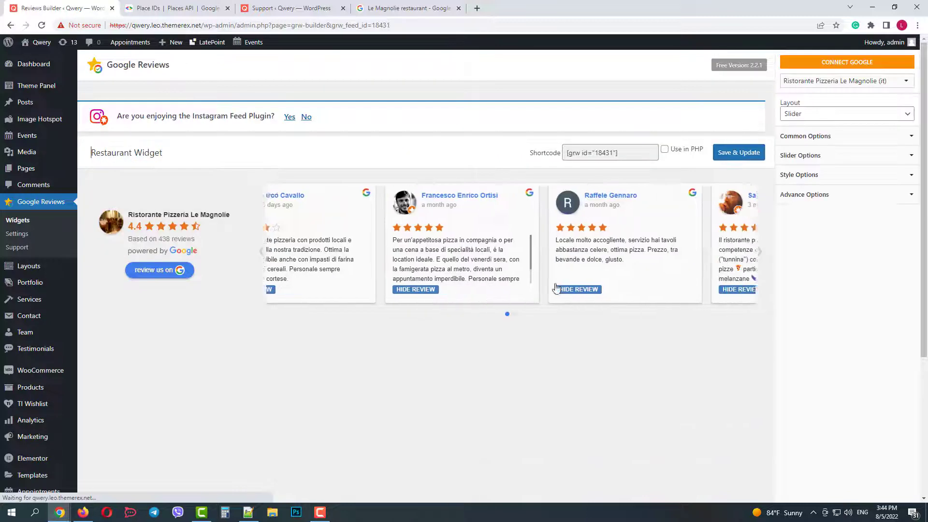
left_click_drag(619, 153, 567, 153)
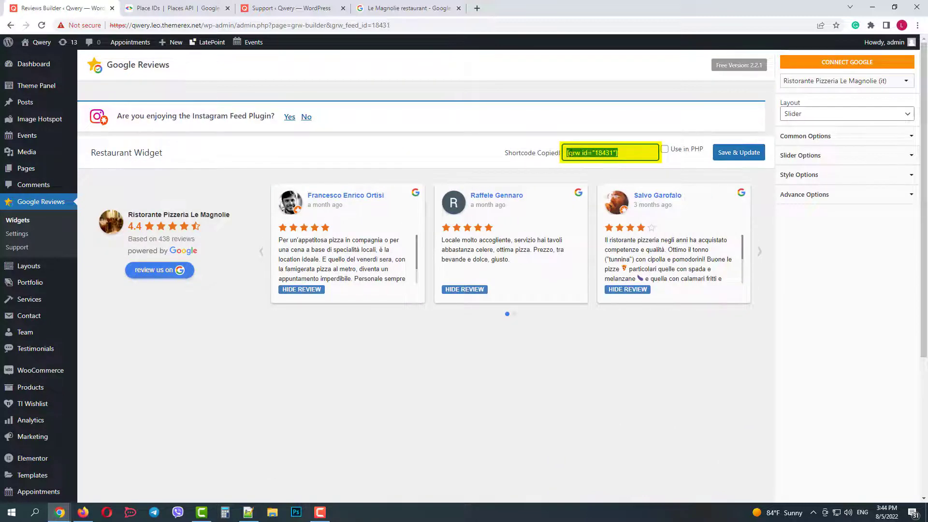
right_click(590, 151)
left_click(601, 164)
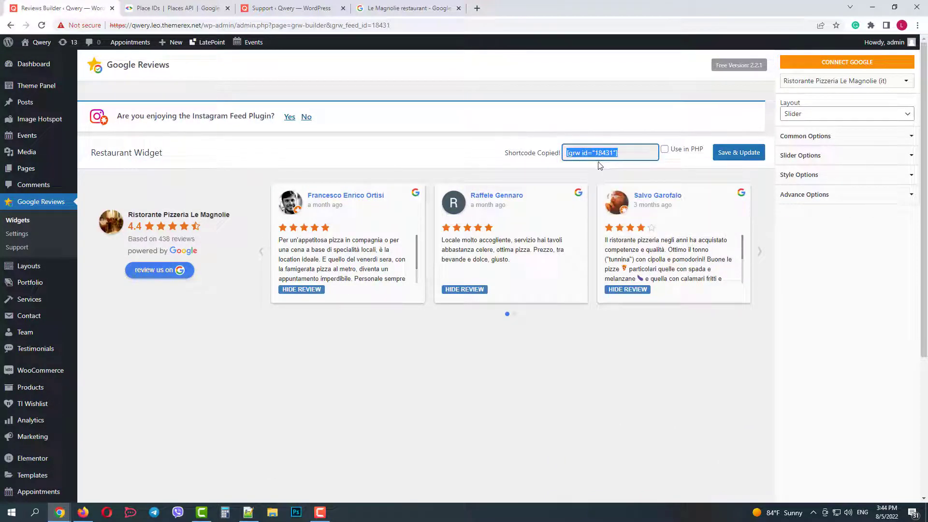
Open the live Qwery homepage in a new tab and edit it with Elementor
mouse_move(37, 42)
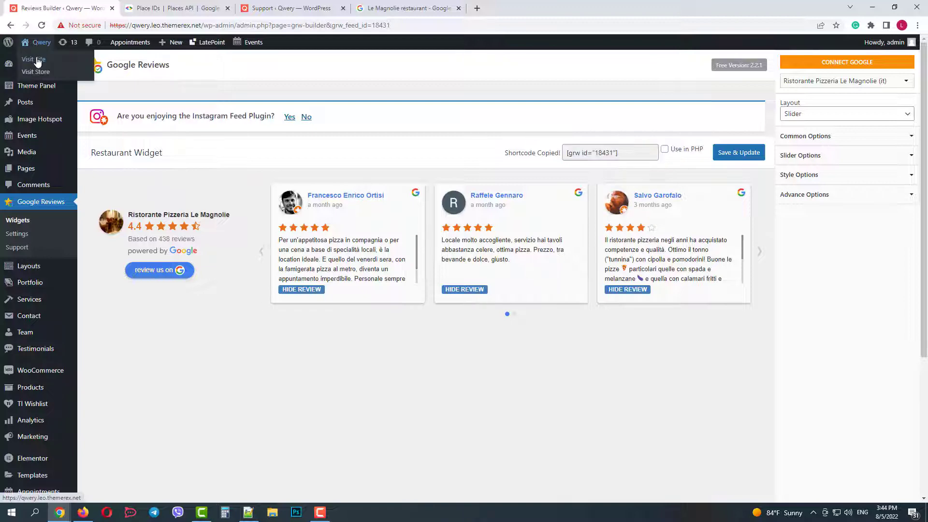
middle_click(33, 60)
left_click(154, 8)
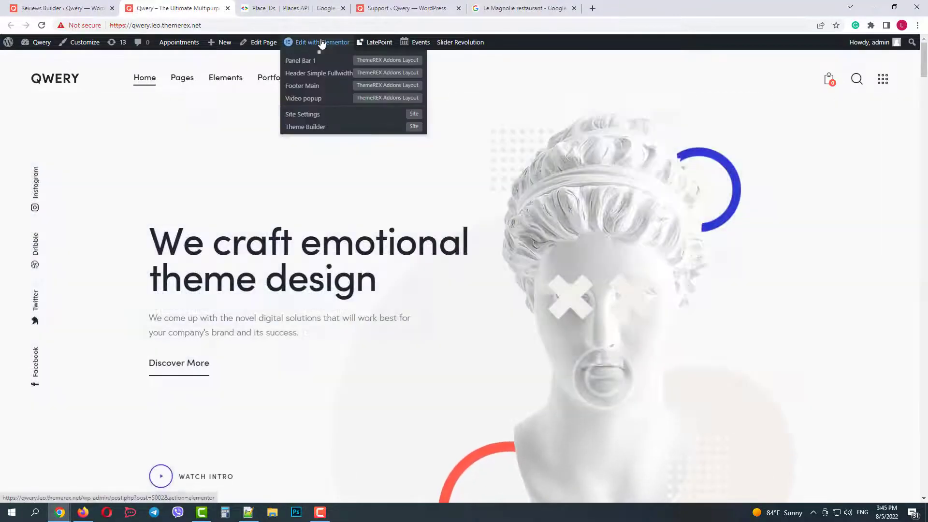
left_click(321, 43)
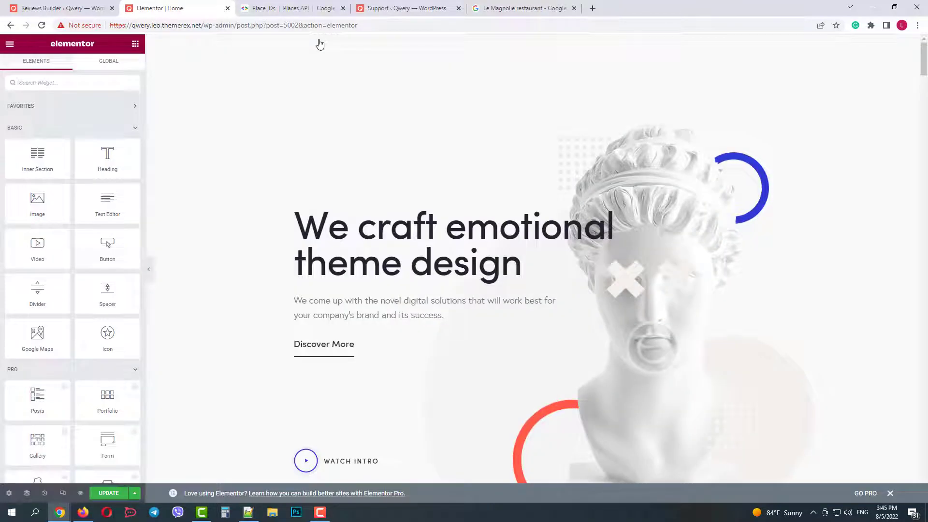
Add a new one-column section directly below the homepage hero
scroll(456, 180, "down", 4)
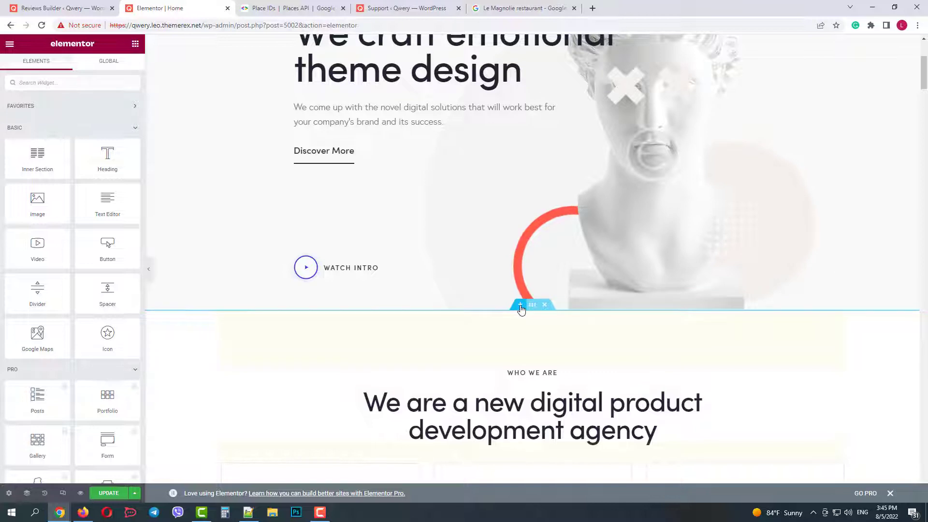
left_click(522, 310)
left_click(521, 354)
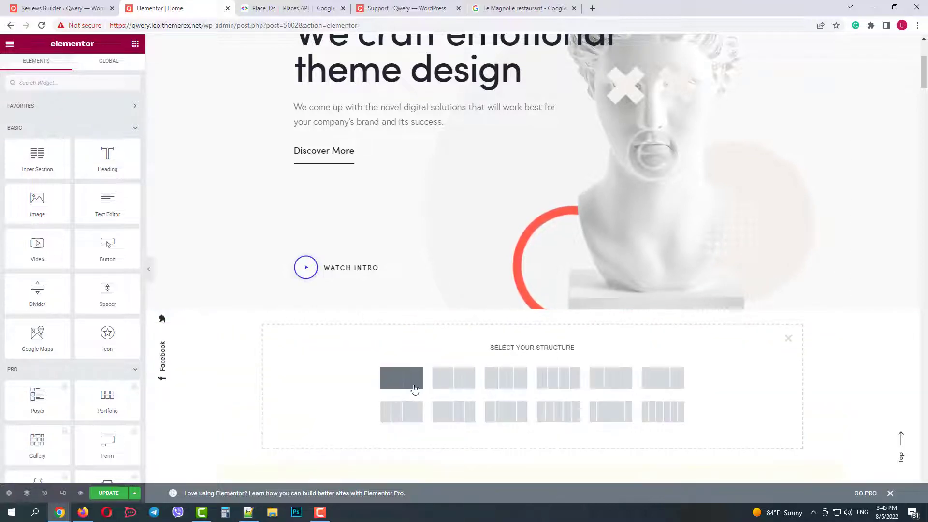
left_click(420, 385)
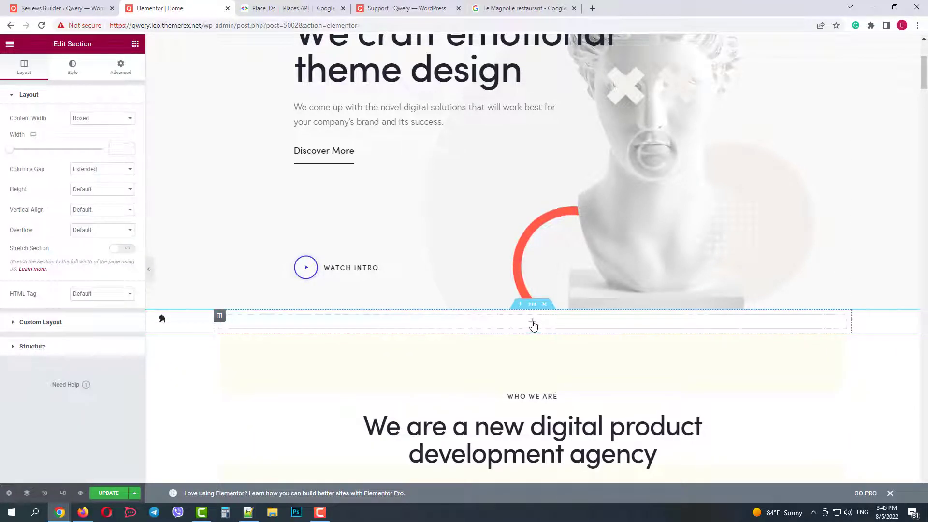
left_click(533, 325)
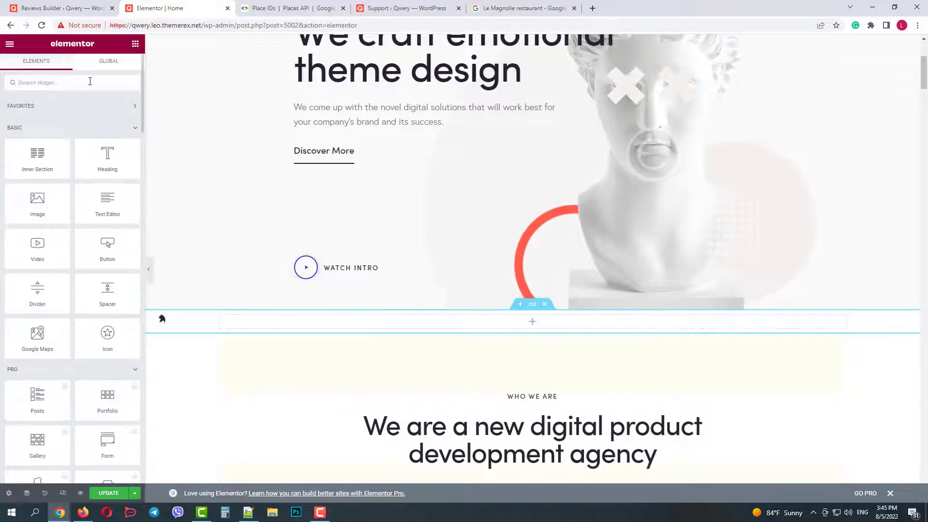
Place a Shortcode widget in the new section and paste [grw id="18431"] into it
left_click(90, 81)
type("short")
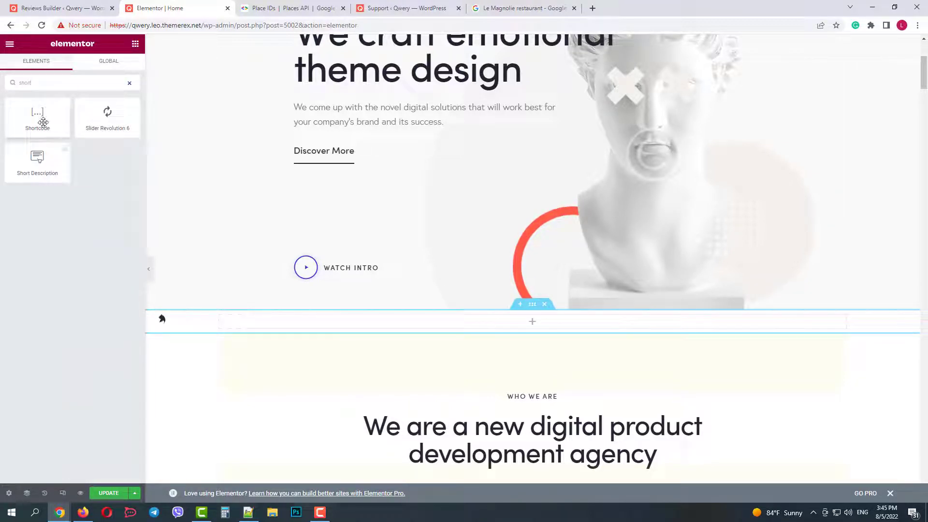
left_click_drag(42, 121, 539, 330)
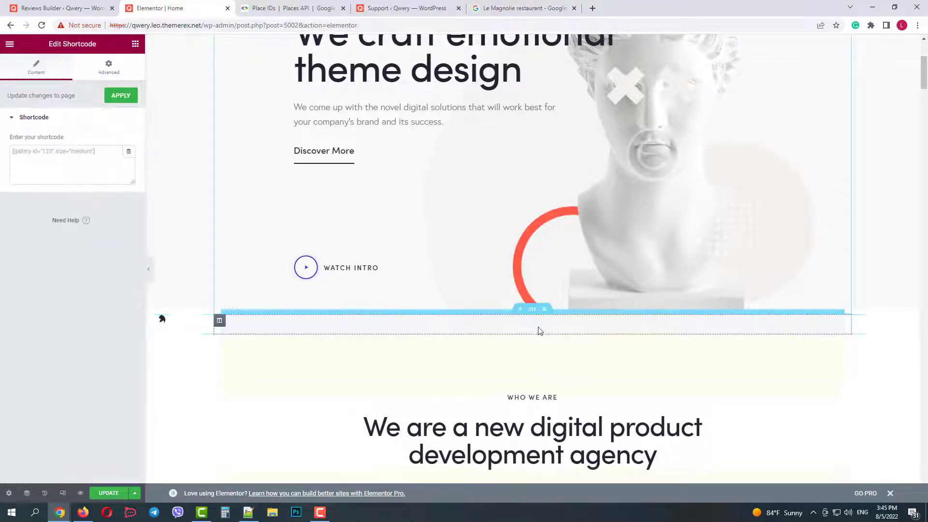
left_click(68, 162)
key("ctrl+v")
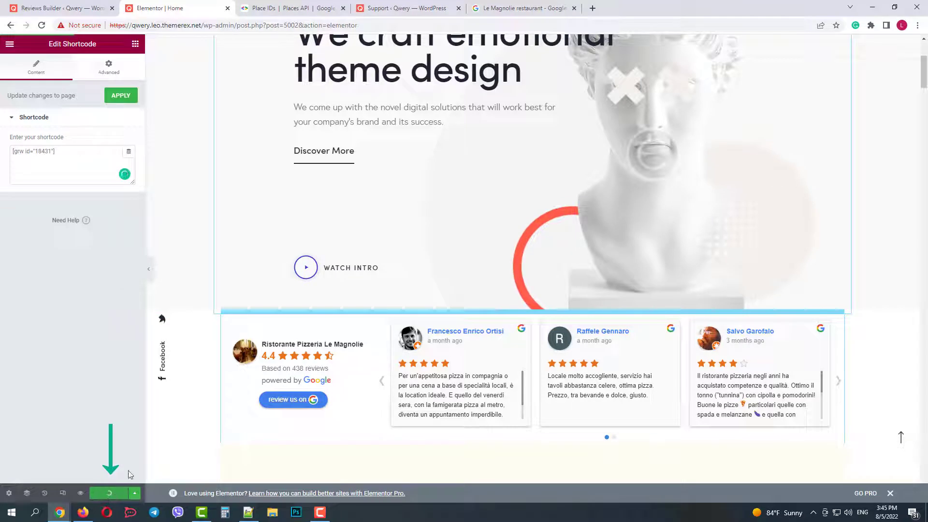
Update the homepage and view the published page on the live site
left_click(112, 493)
left_click(10, 45)
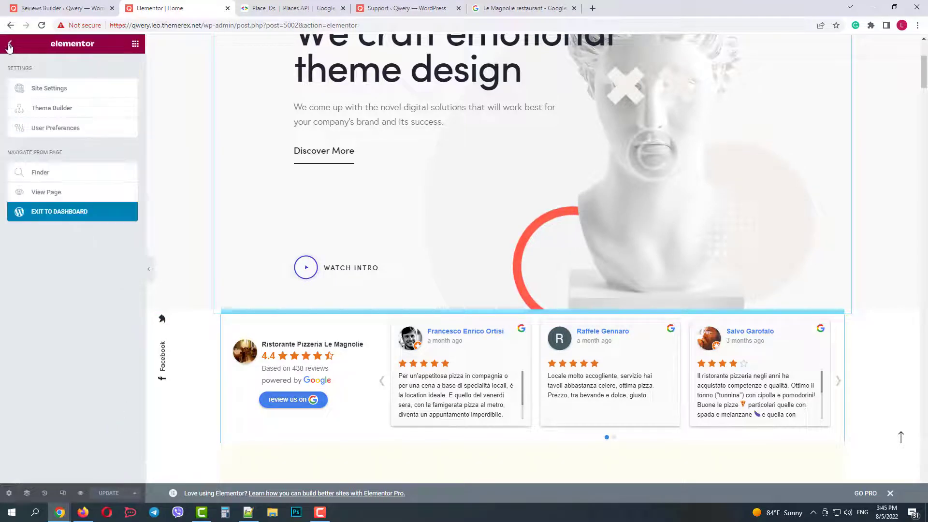
left_click(48, 193)
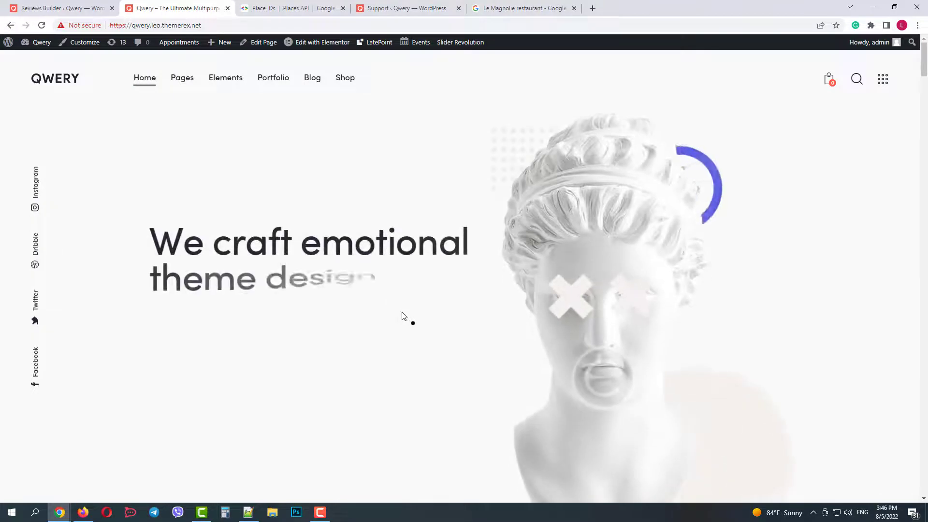
Scroll to the reviews slider below the hero, move it back two cards, and open the Google review form
scroll(404, 316, "down", 4)
scroll(402, 316, "down", 2)
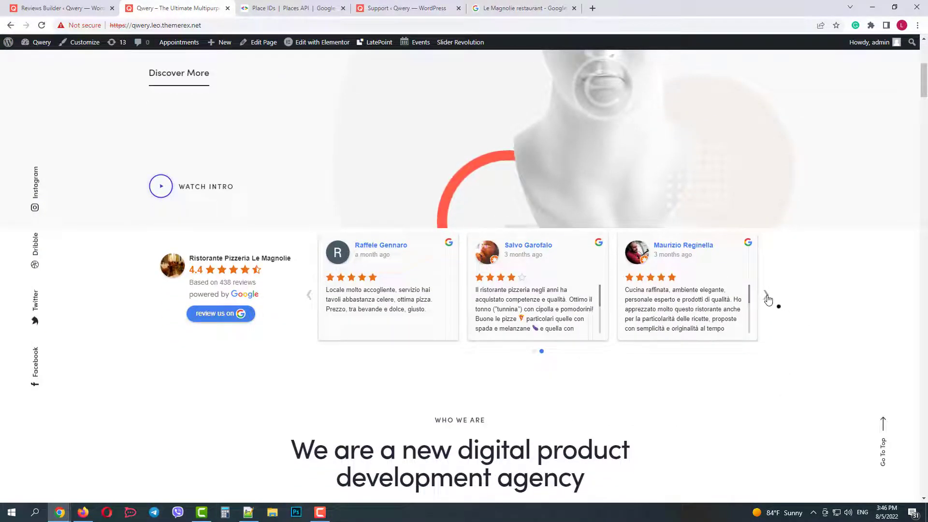
left_click(309, 296)
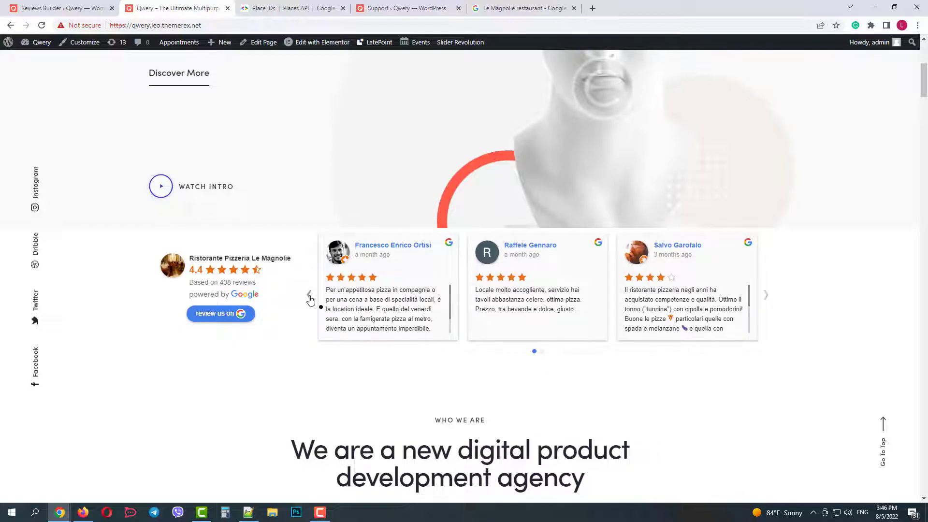
left_click(310, 295)
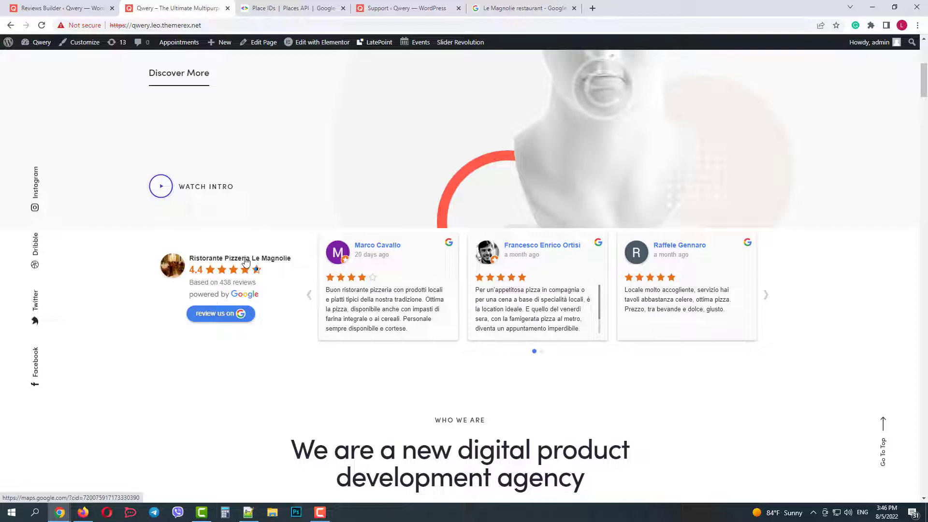
left_click(236, 314)
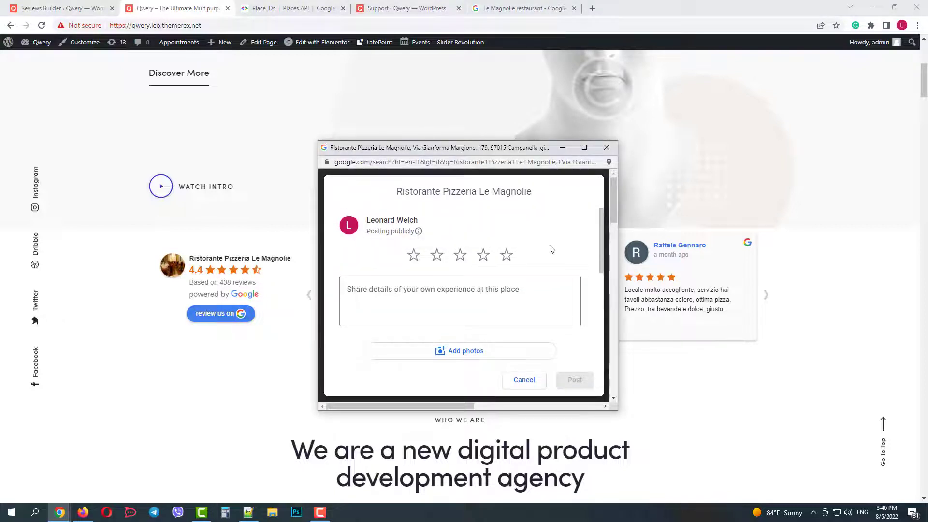
Rate Le Magnolie five stars and write the review 'excellent Restaurant!'
left_click(506, 256)
left_click(490, 288)
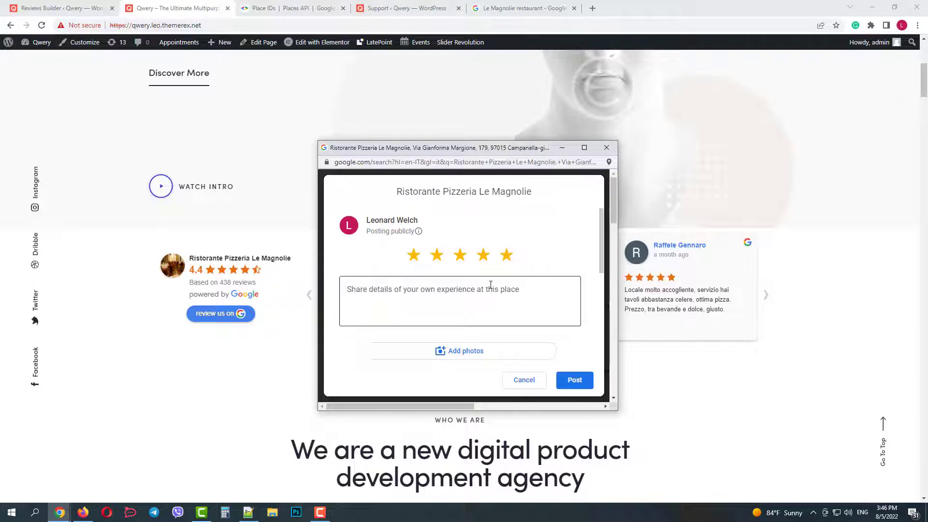
type("excellent Restaurant!")
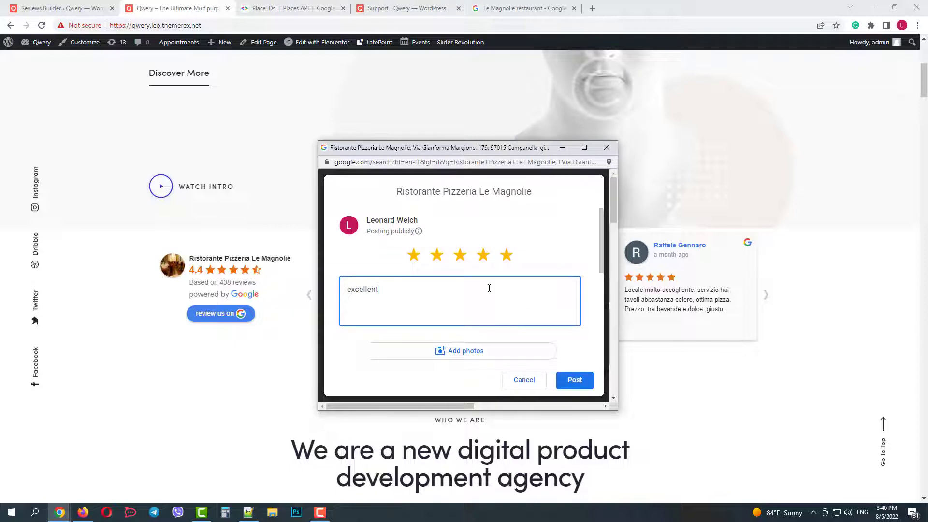